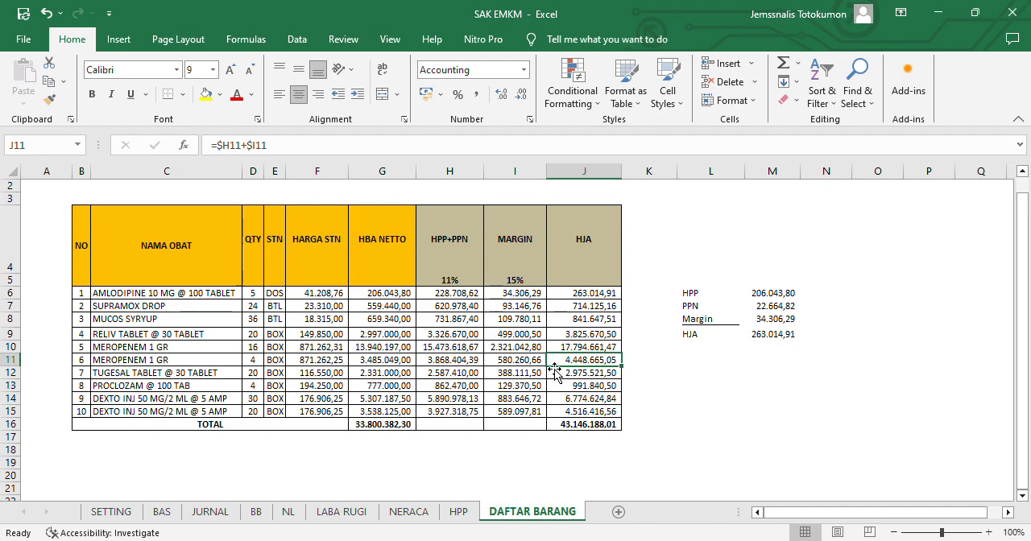
- Review the income statement on the LABA RUGI sheet and the balance sheet on the NERACA sheet
{"action": "left_click", "coordinate": [340, 512]}
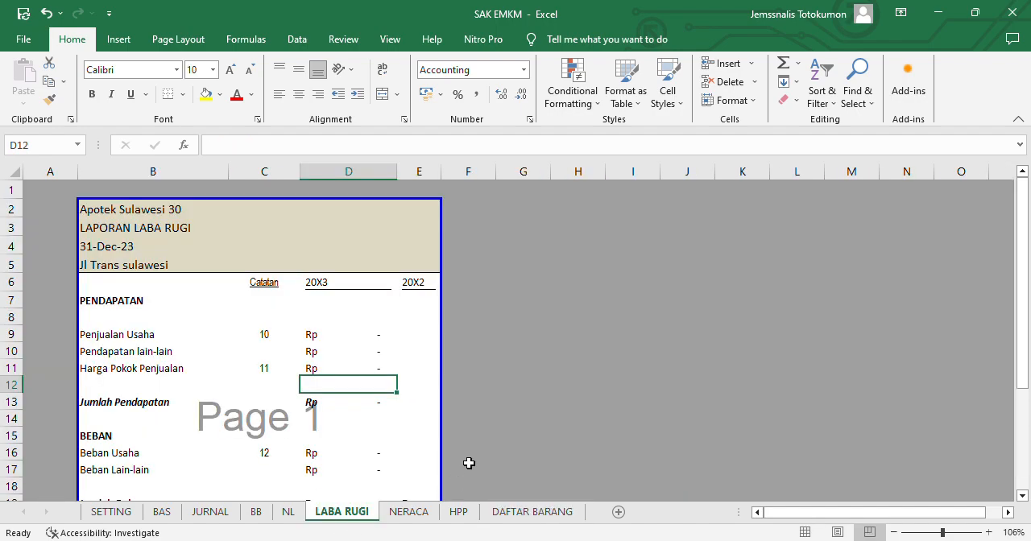
{"action": "key", "text": "Down"}
{"action": "key", "text": "Down"}
{"action": "key", "text": "Down"}
{"action": "key", "text": "Down"}
{"action": "key", "text": "Down"}
{"action": "key", "text": "Down"}
{"action": "key", "text": "Down"}
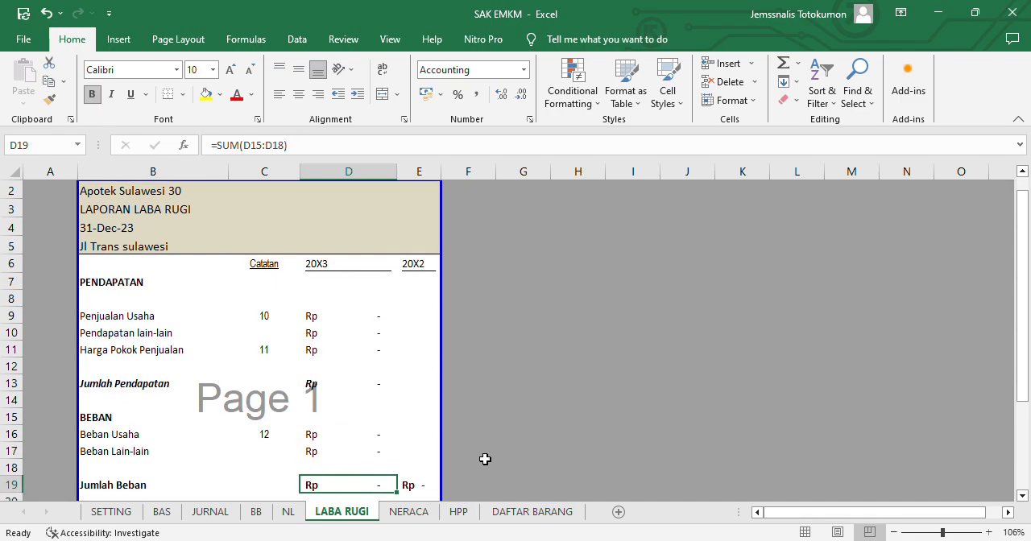
{"action": "key", "text": "Down"}
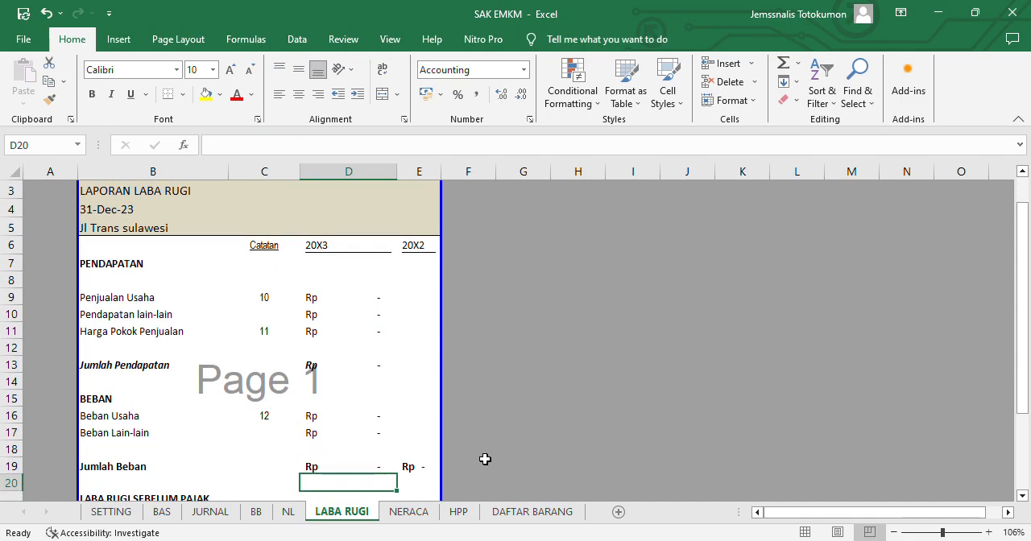
{"action": "key", "text": "ctrl+Page_Down"}
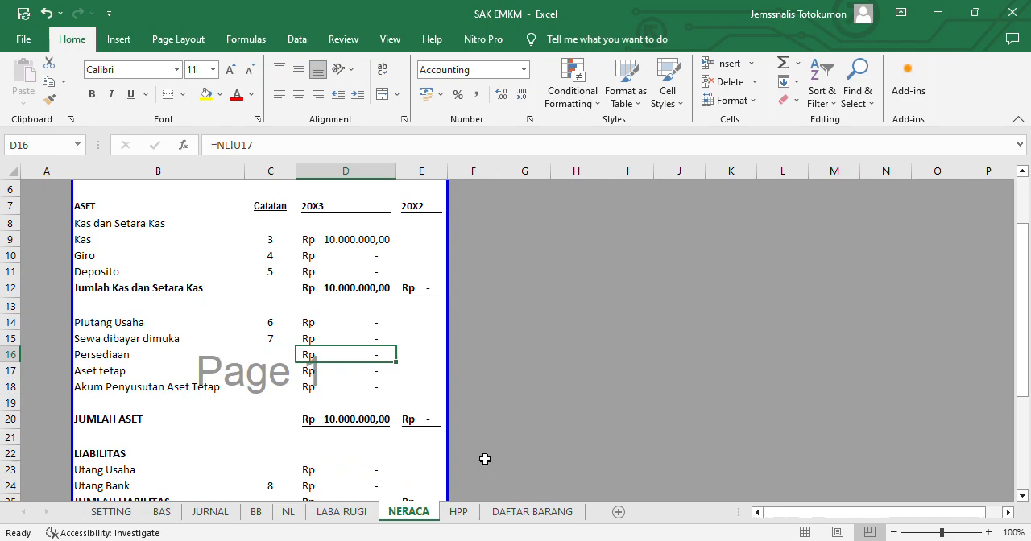
{"action": "key", "text": "Up"}
{"action": "key", "text": "Up"}
{"action": "key", "text": "Up"}
{"action": "key", "text": "Up"}
{"action": "key", "text": "Up"}
{"action": "key", "text": "Up"}
{"action": "key", "text": "Up"}
{"action": "key", "text": "Up"}
{"action": "key", "text": "Up"}
{"action": "key", "text": "Up"}
{"action": "key", "text": "Up"}
{"action": "key", "text": "Up"}
{"action": "key", "text": "Up"}
{"action": "key", "text": "Up"}
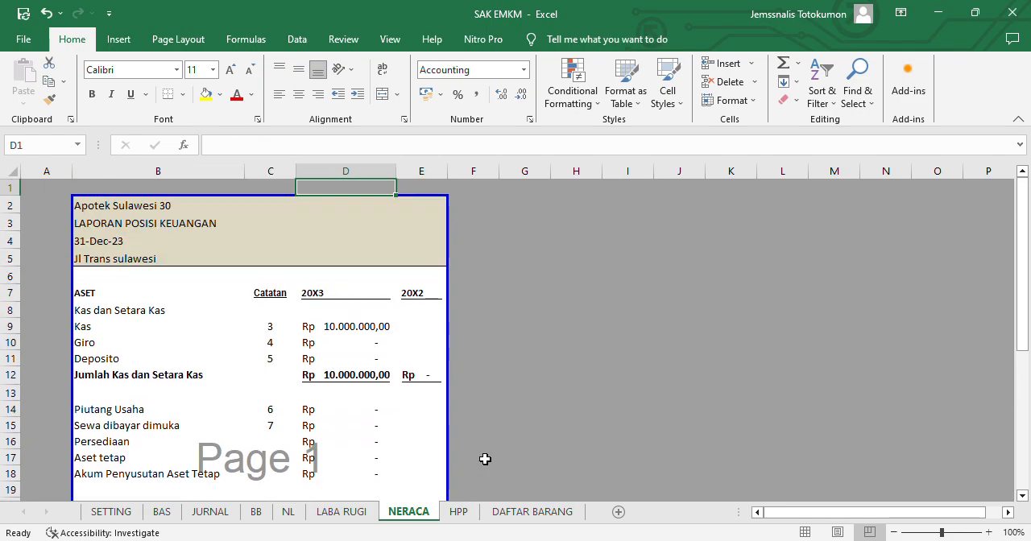
{"action": "key", "text": "Down"}
{"action": "key", "text": "Down"}
{"action": "key", "text": "Down"}
{"action": "key", "text": "Down"}
{"action": "key", "text": "Down"}
{"action": "key", "text": "Down"}
{"action": "key", "text": "Down"}
{"action": "key", "text": "Right"}
{"action": "key", "text": "Right"}
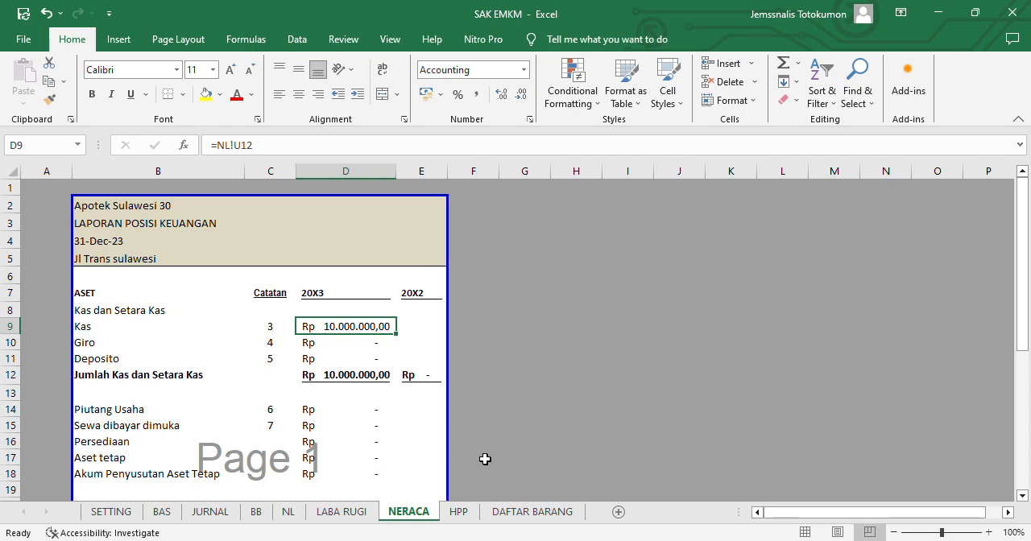
- Review the cost of goods sold report on the HPP sheet and the medicine list on the DAFTAR BARANG sheet
{"action": "key", "text": "ctrl+Page_Down"}
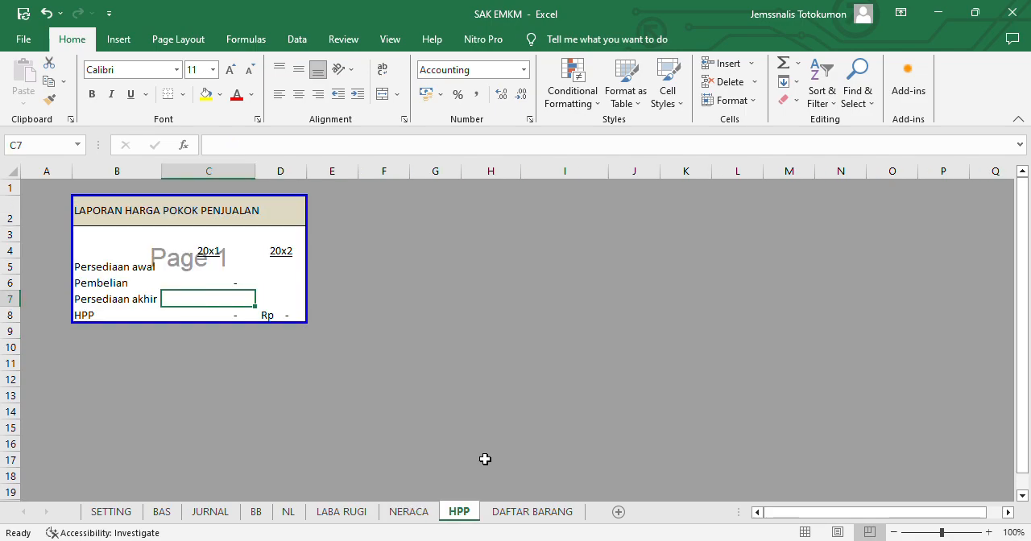
{"action": "key", "text": "ctrl+Page_Down"}
{"action": "key", "text": "Left"}
{"action": "key", "text": "Left"}
{"action": "key", "text": "Left"}
{"action": "key", "text": "Left"}
{"action": "key", "text": "Left"}
{"action": "key", "text": "Left"}
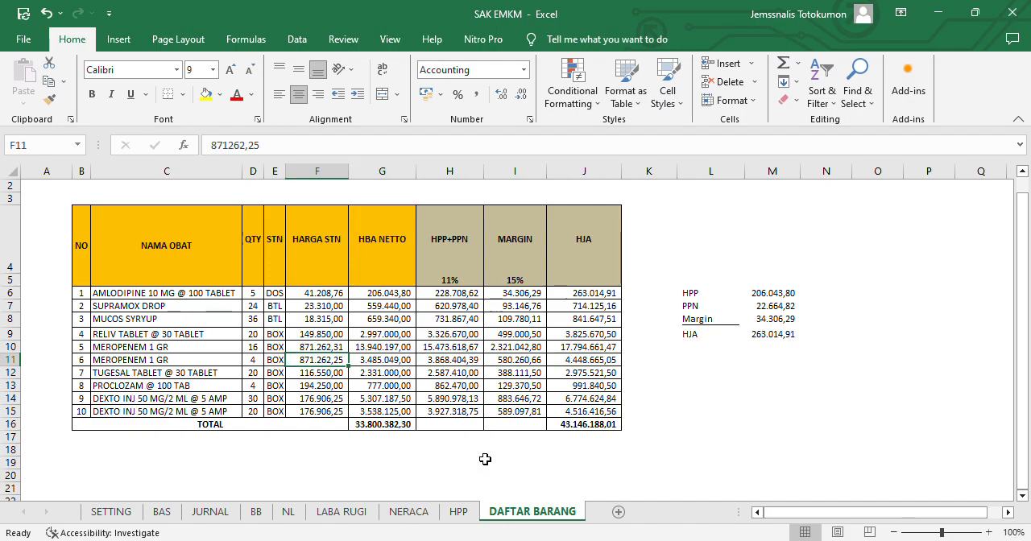
{"action": "key", "text": "Up"}
{"action": "key", "text": "Left"}
{"action": "key", "text": "Up"}
{"action": "key", "text": "Up"}
{"action": "key", "text": "Up"}
{"action": "key", "text": "Up"}
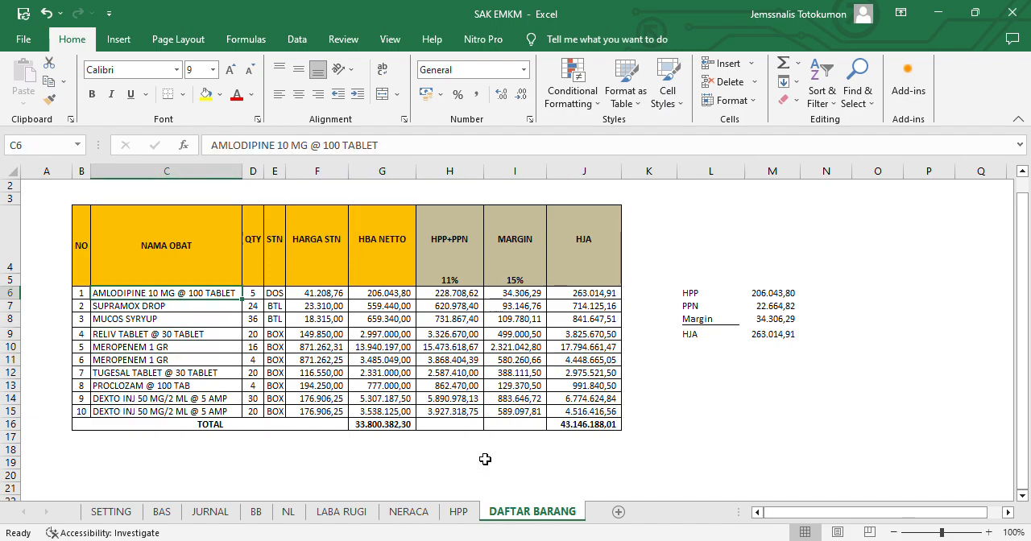
{"action": "key", "text": "ctrl+Down"}
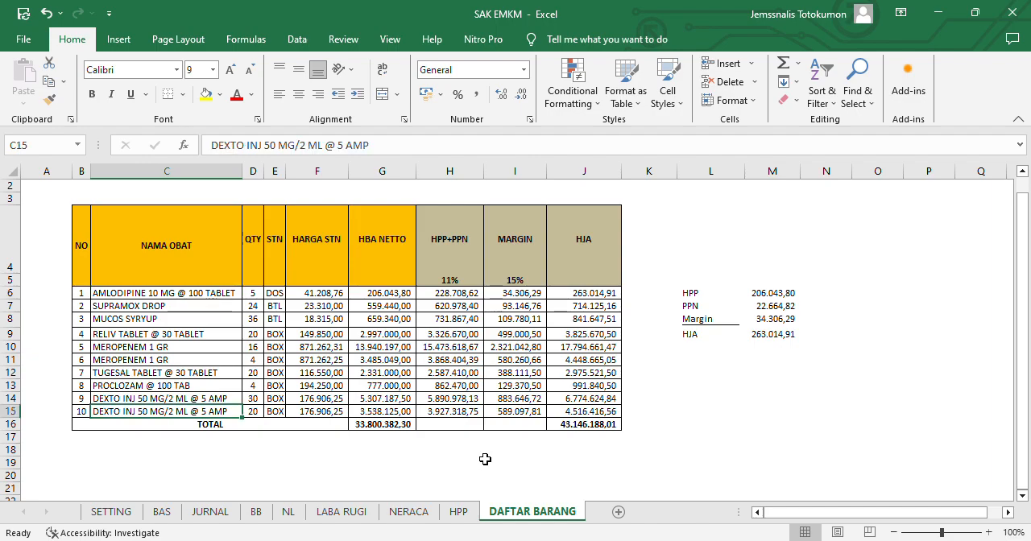
- Copy the HBA NETTO total in cell G16 of the DAFTAR BARANG sheet
{"action": "key", "text": "Right"}
{"action": "key", "text": "Right"}
{"action": "key", "text": "Right"}
{"action": "key", "text": "Right"}
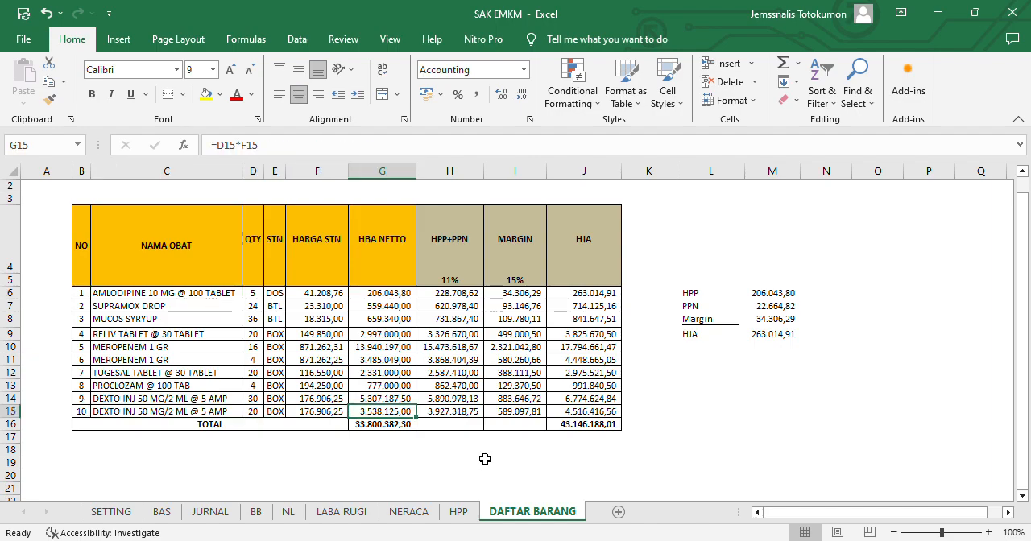
{"action": "key", "text": "Down"}
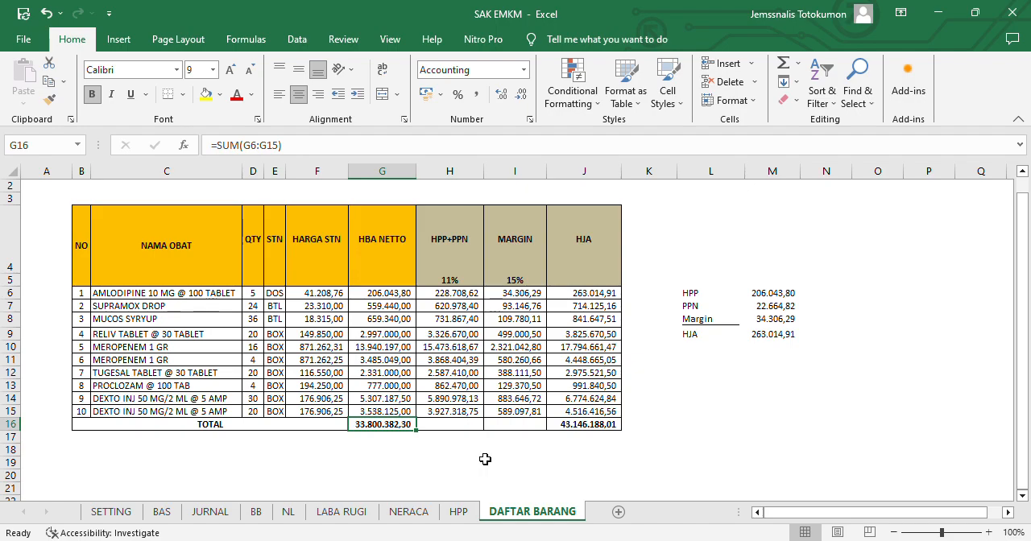
{"action": "key", "text": "ctrl+c"}
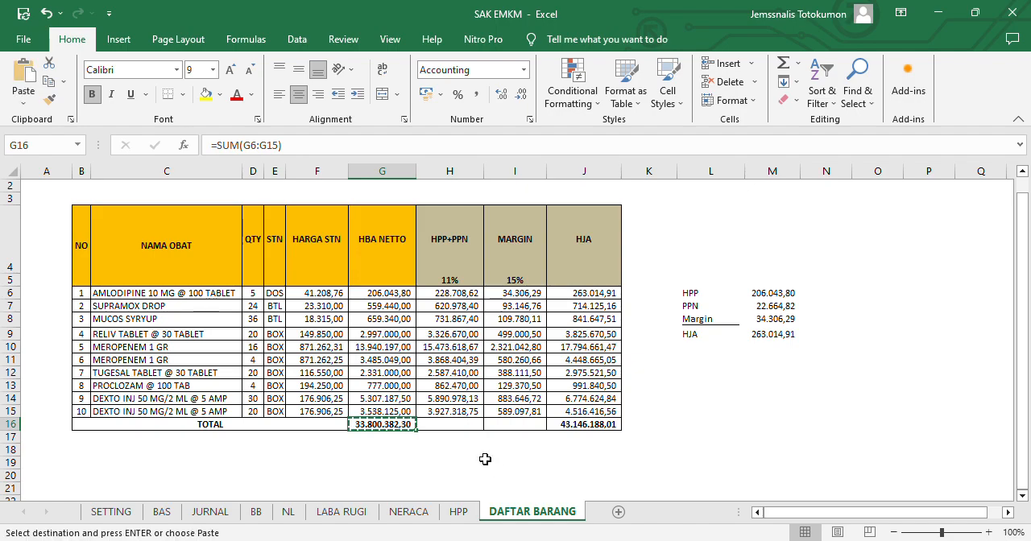
{"action": "key", "text": "Up"}
{"action": "key", "text": "Up"}
{"action": "key", "text": "Down"}
{"action": "key", "text": "Down"}
- Paste the value of the copied HBA NETTO total into the DEBET cell P9 of the JURNAL sheet
{"action": "key", "text": "ctrl+Page_Up"}
{"action": "key", "text": "ctrl+Page_Up"}
{"action": "key", "text": "ctrl+Page_Up"}
{"action": "key", "text": "ctrl+Page_Up"}
{"action": "key", "text": "ctrl+Page_Up"}
{"action": "key", "text": "ctrl+Page_Up"}
{"action": "key", "text": "ctrl+Page_Up"}
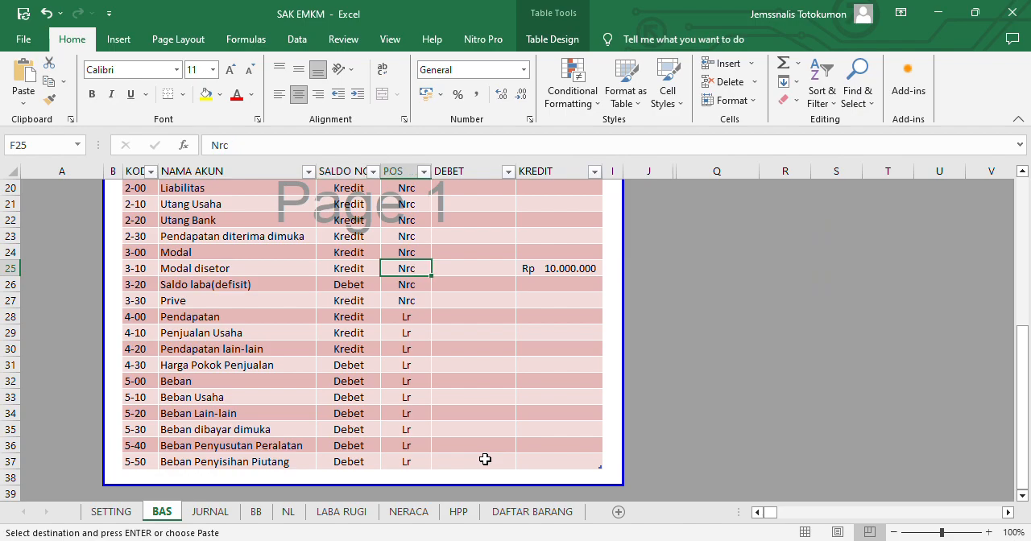
{"action": "key", "text": "ctrl+Page_Down"}
{"action": "key", "text": "Up"}
{"action": "key", "text": "Down"}
{"action": "key", "text": "Left"}
{"action": "key", "text": "Left"}
{"action": "key", "text": "Down"}
{"action": "key", "text": "Down"}
{"action": "key", "text": "Down"}
{"action": "key", "text": "Down"}
{"action": "key", "text": "Down"}
{"action": "key", "text": "Down"}
{"action": "key", "text": "Down"}
{"action": "key", "text": "Down"}
{"action": "key", "text": "Left"}
{"action": "key", "text": "Left"}
{"action": "key", "text": "Up"}
{"action": "key", "text": "Up"}
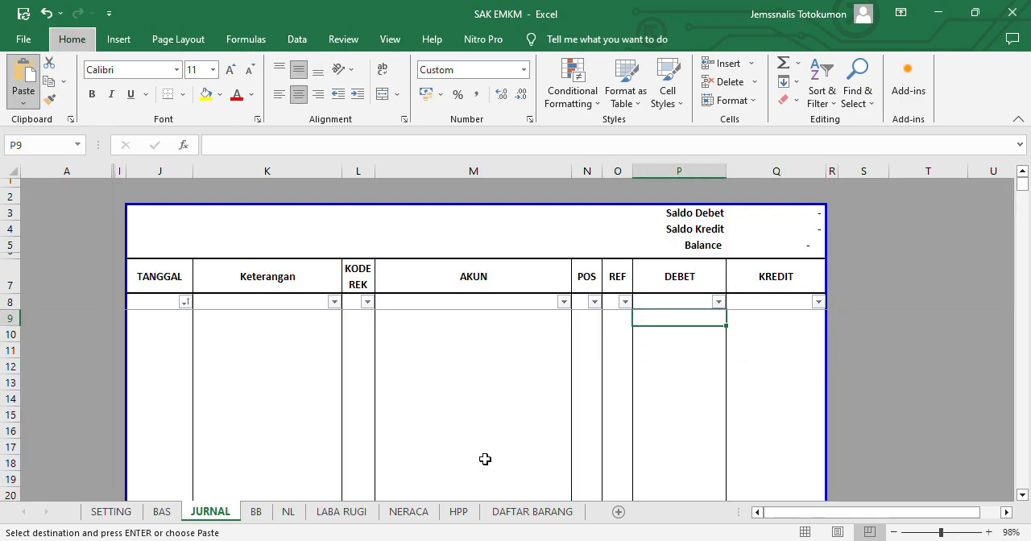
{"action": "key", "text": "ctrl+v"}
- Enter a formula in KREDIT cell Q10 that references the debit amount in P9
{"action": "key", "text": "Down"}
{"action": "key", "text": "Right"}
{"action": "type", "text": "="}
{"action": "key", "text": "Left"}
{"action": "key", "text": "Up"}
{"action": "key", "text": "Return"}
- Enter the date 1/9/23 in TANGGAL cell J9 and fill it down to J10
{"action": "key", "text": "Left"}
{"action": "key", "text": "Up"}
{"action": "key", "text": "Up"}
{"action": "key", "text": "Up"}
{"action": "key", "text": "Left"}
{"action": "key", "text": "Down"}
{"action": "key", "text": "Left"}
{"action": "key", "text": "Left"}
{"action": "key", "text": "Left"}
{"action": "key", "text": "Left"}
{"action": "key", "text": "Left"}
{"action": "type", "text": "1/"}
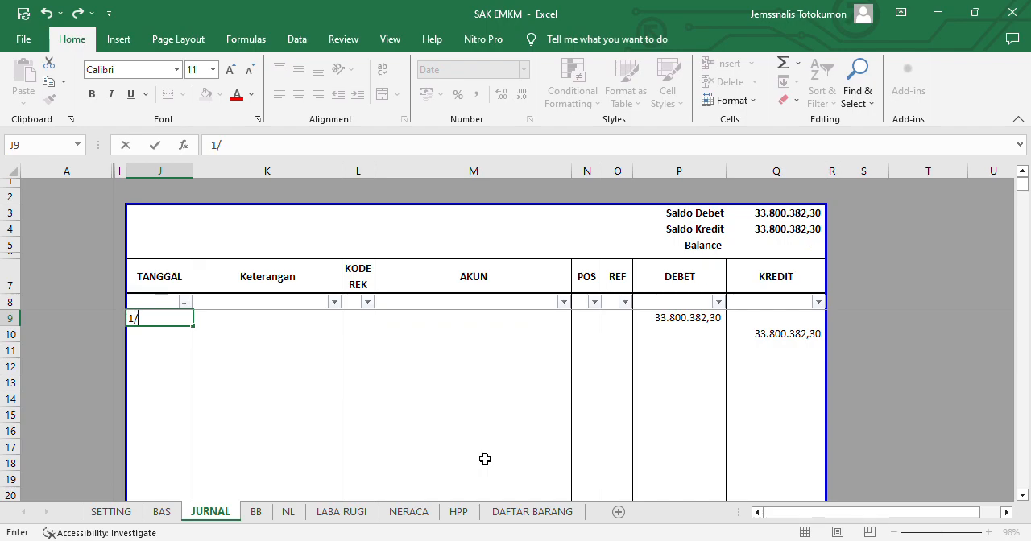
{"action": "type", "text": "9/23"}
{"action": "key", "text": "Return"}
{"action": "key", "text": "ctrl+d"}
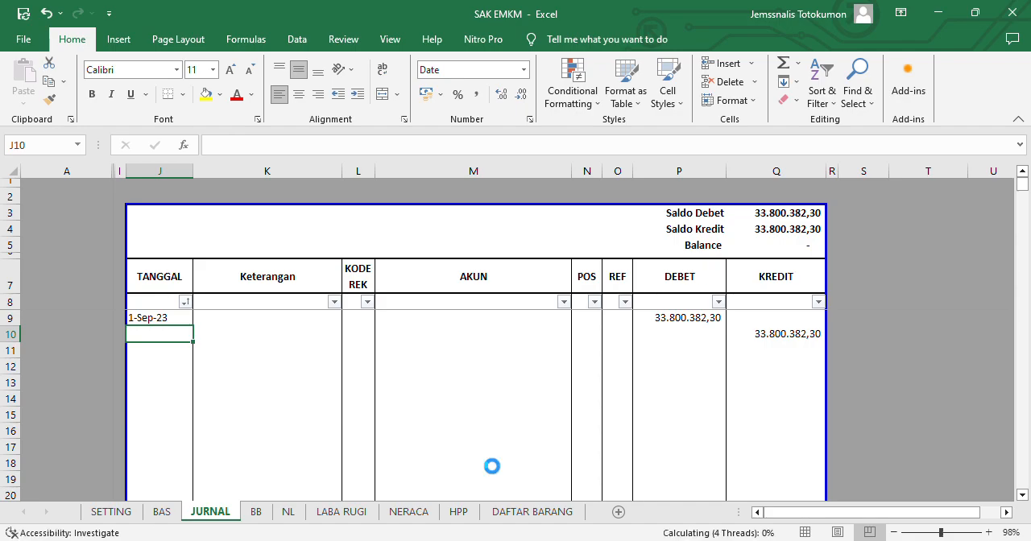
{"action": "key", "text": "Down"}
{"action": "key", "text": "Up"}
- Enter the Keterangan "pembelian" in K9 and fill it down to K10
{"action": "key", "text": "Right"}
{"action": "key", "text": "Up"}
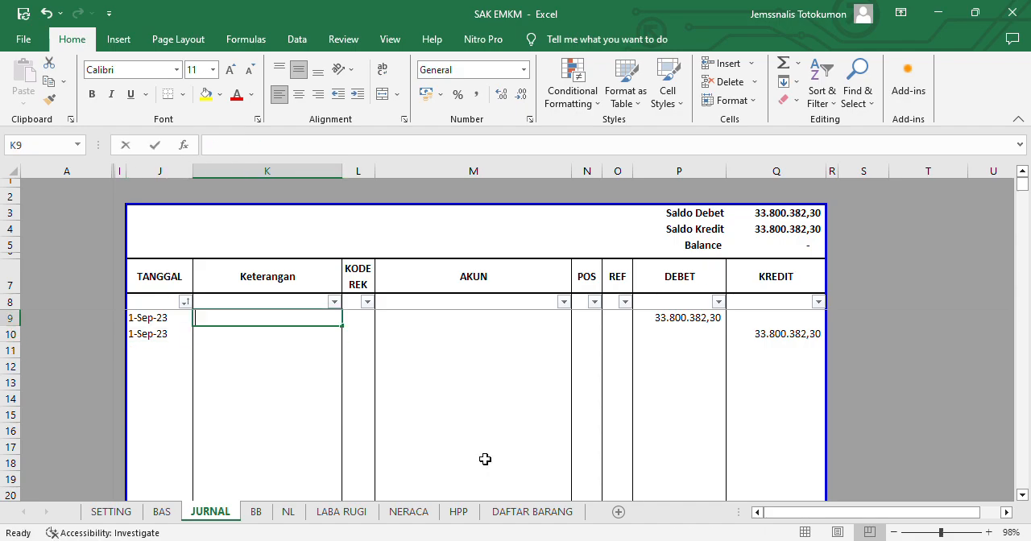
{"action": "type", "text": "pembelian"}
{"action": "key", "text": "Return"}
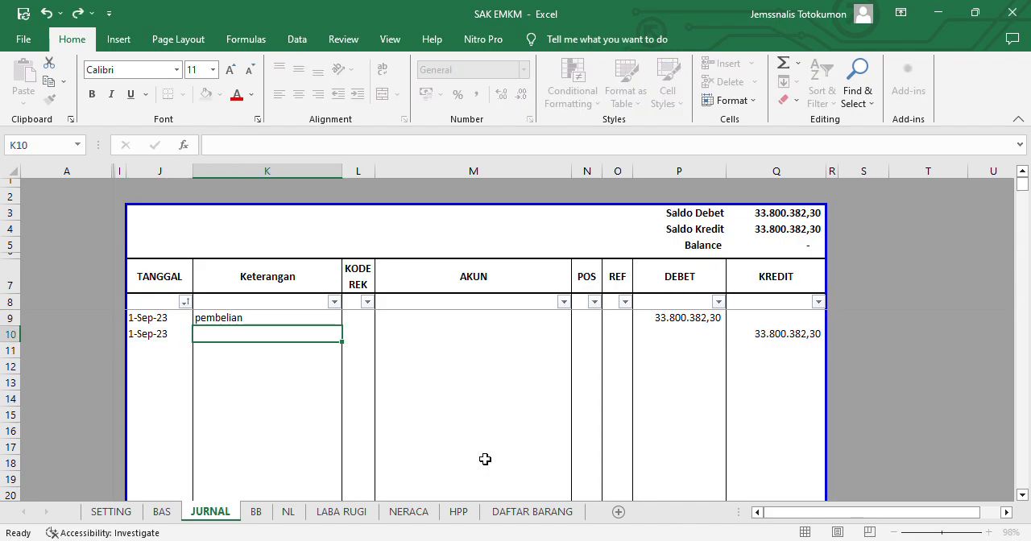
{"action": "key", "text": "ctrl+d"}
- Enter the KODE REK account codes 1-17 (Persediaan) in L9 and 1-12 (Kas) in L10
{"action": "key", "text": "Right"}
{"action": "key", "text": "Up"}
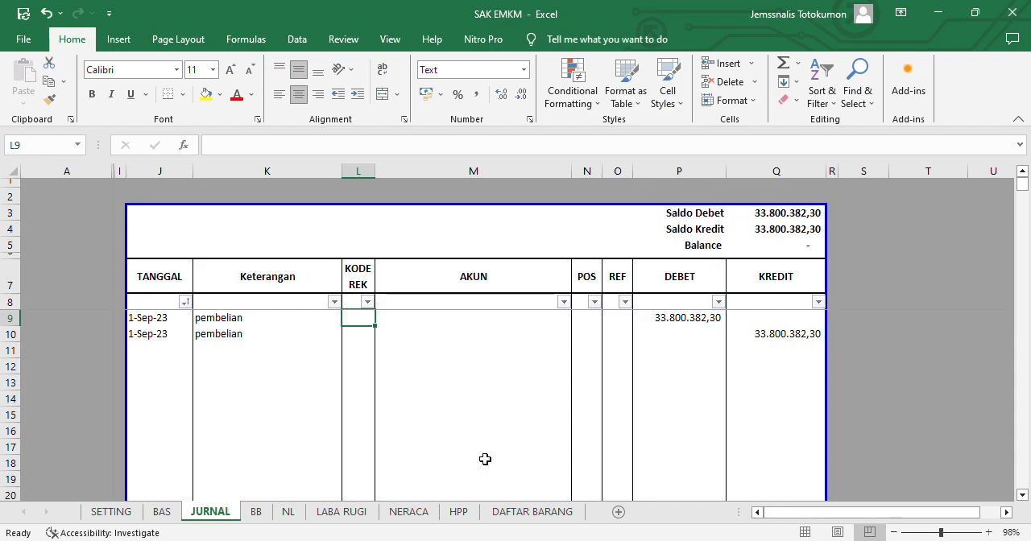
{"action": "type", "text": "1-"}
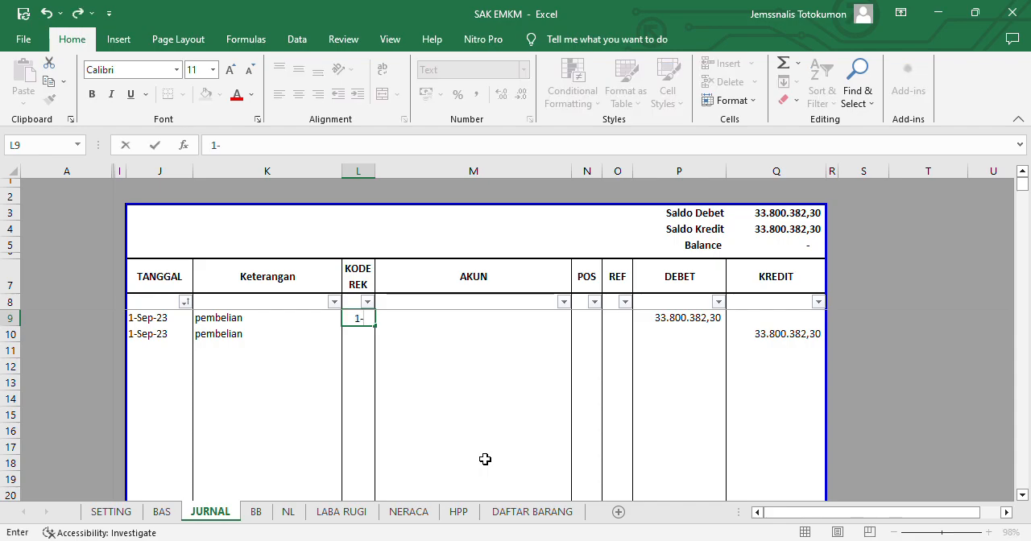
{"action": "type", "text": "17"}
{"action": "key", "text": "Return"}
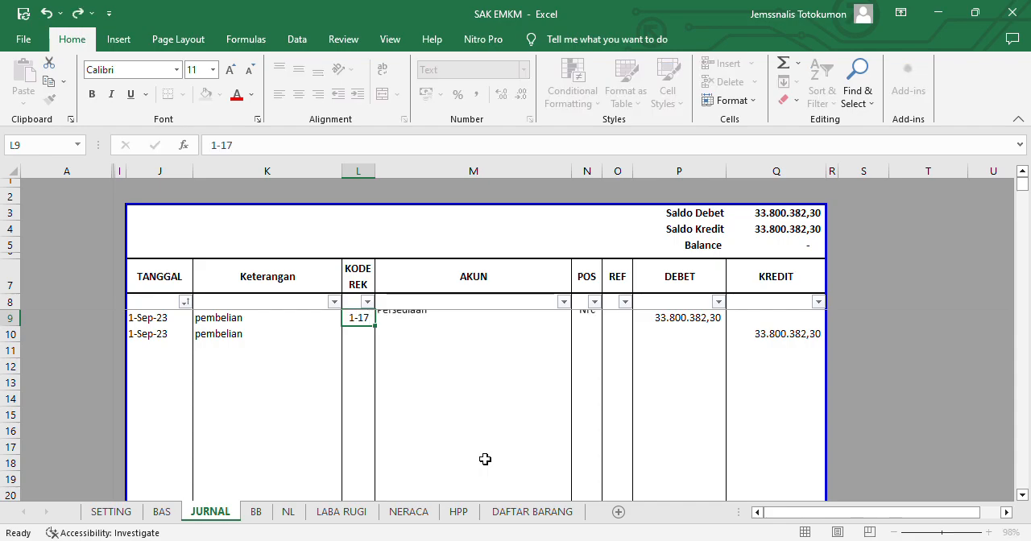
{"action": "type", "text": "1-12"}
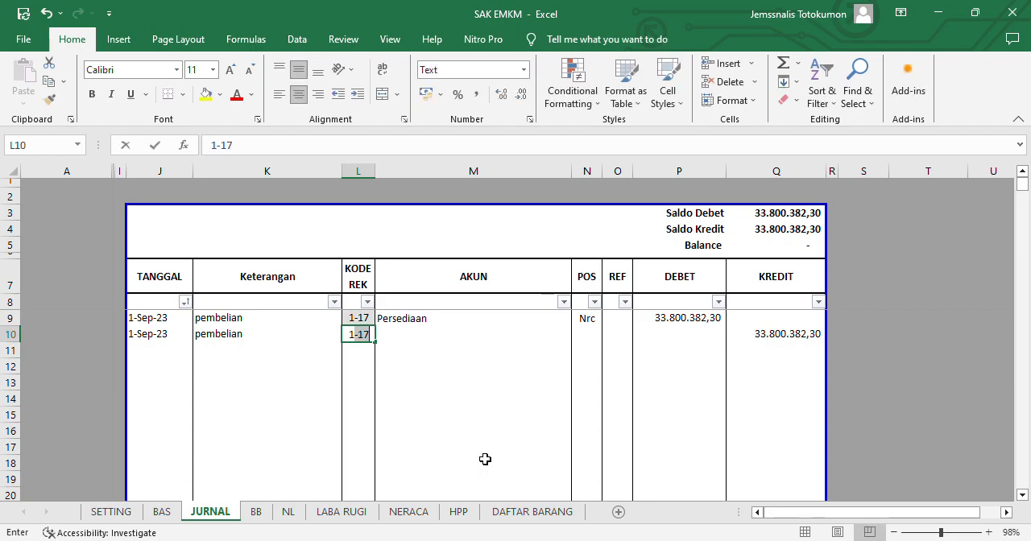
{"action": "key", "text": "Tab"}
{"action": "key", "text": "Tab"}
{"action": "key", "text": "Tab"}
- Enter the reference "JU" in the REF column for both purchase rows, O9 and O10
{"action": "key", "text": "Up"}
{"action": "type", "text": "JU"}
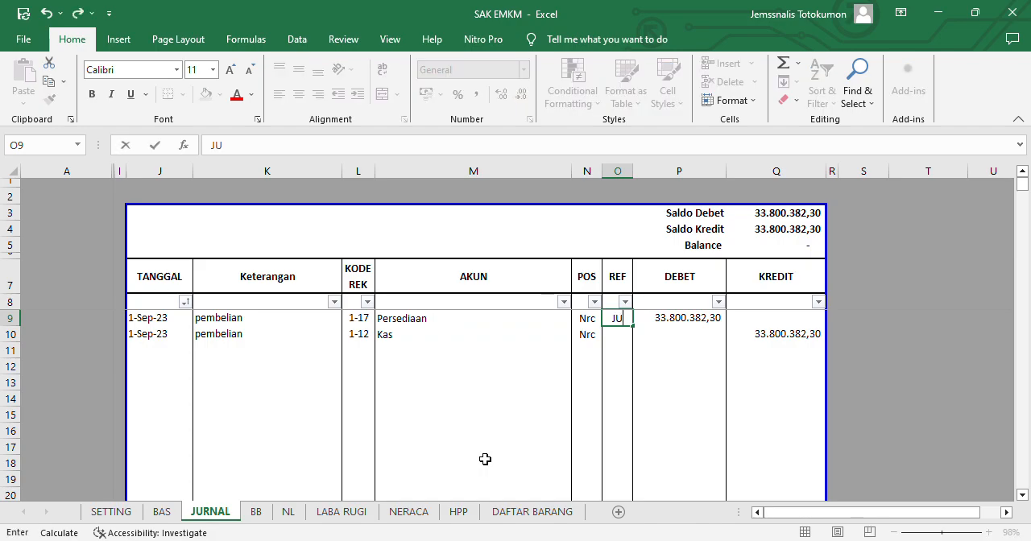
{"action": "key", "text": "Return"}
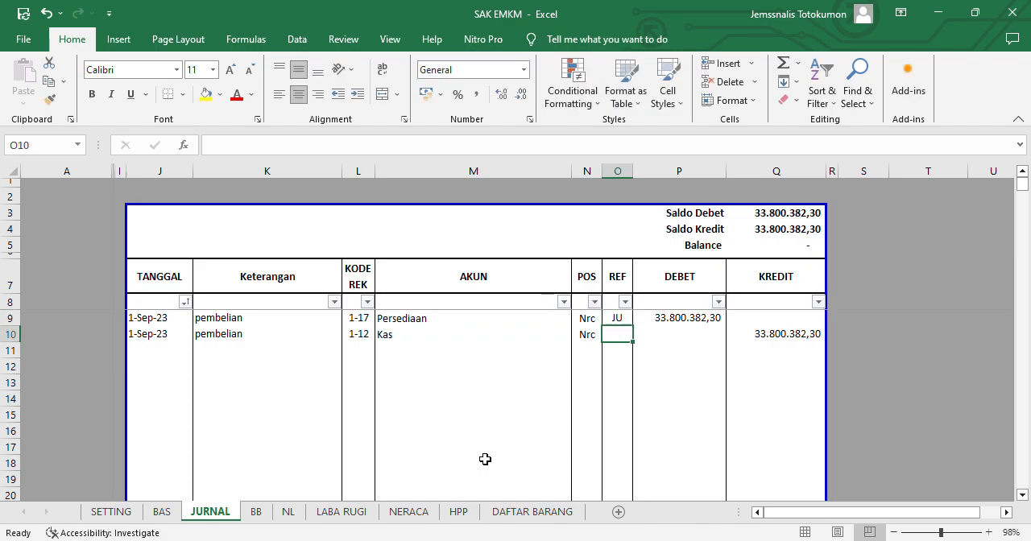
{"action": "type", "text": "JU"}
{"action": "key", "text": "Left"}
- Enter the date 25 September 2023 in TANGGAL cell J11 and fill it down to J12
{"action": "key", "text": "Left"}
{"action": "key", "text": "Left"}
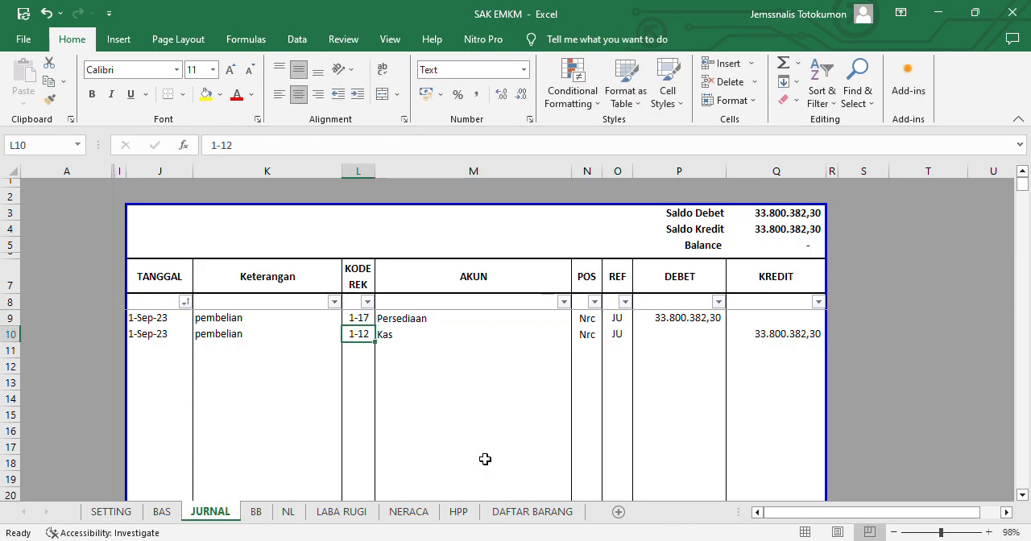
{"action": "key", "text": "Left"}
{"action": "key", "text": "Down"}
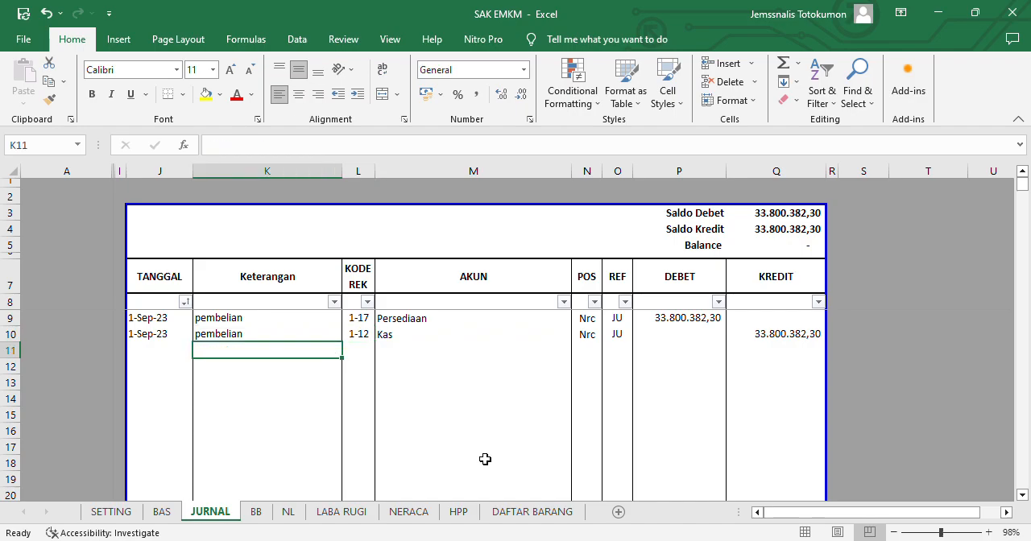
{"action": "key", "text": "Left"}
{"action": "key", "text": "Right"}
{"action": "key", "text": "Right"}
{"action": "key", "text": "Right"}
{"action": "key", "text": "Left"}
{"action": "key", "text": "Left"}
{"action": "key", "text": "Left"}
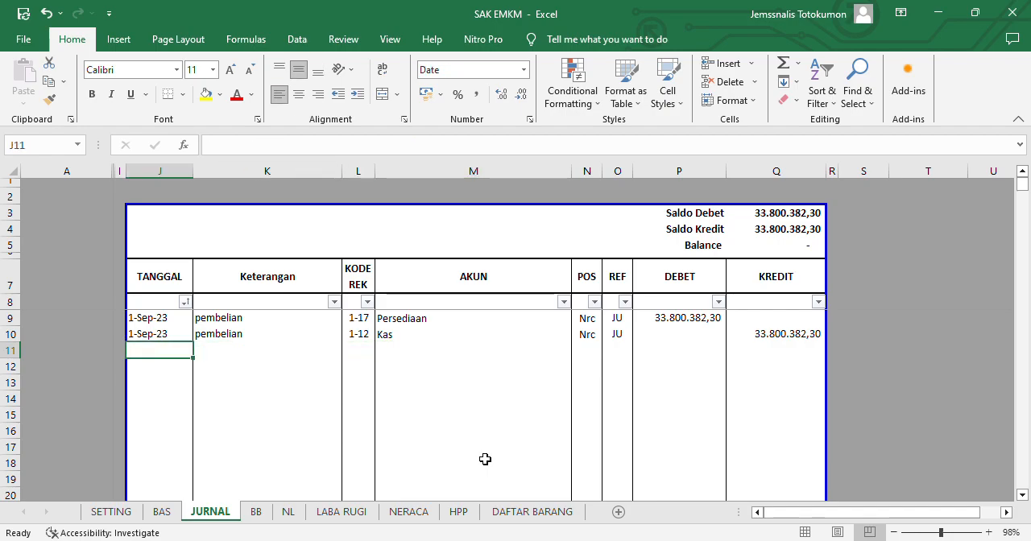
{"action": "type", "text": "25"}
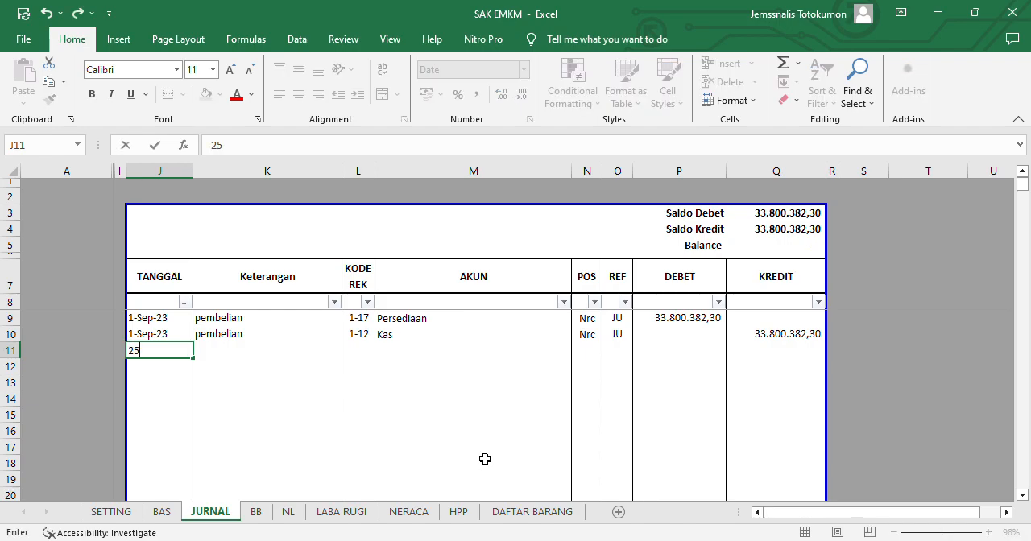
{"action": "key", "text": "ctrl+Return"}
{"action": "type", "text": "25/9"}
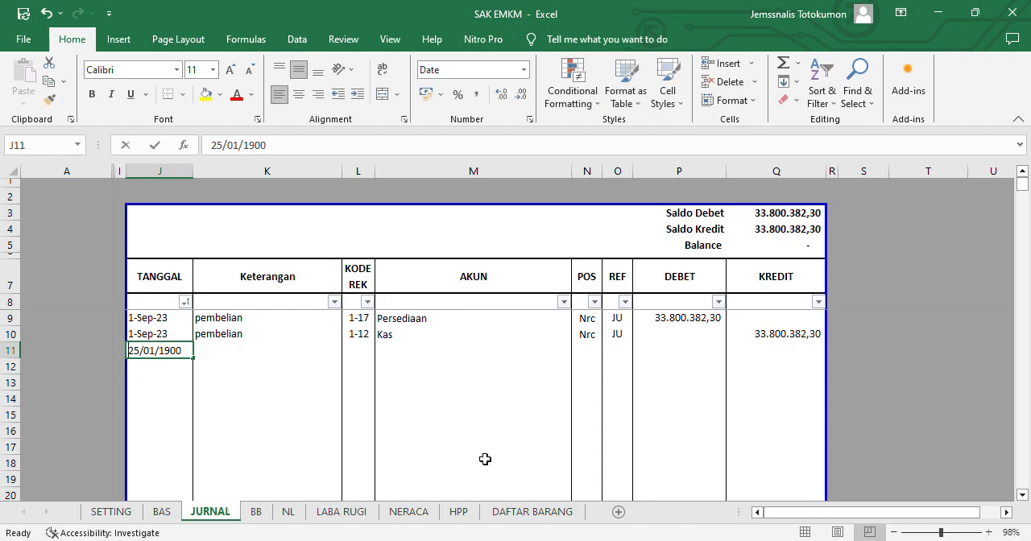
{"action": "key", "text": "Return"}
{"action": "key", "text": "ctrl+d"}
{"action": "key", "text": "Down"}
- Enter the Keterangan "penjualan" in K11 and fill it down to K12
{"action": "key", "text": "Right"}
{"action": "key", "text": "Up"}
{"action": "key", "text": "Up"}
{"action": "type", "text": "penjualan"}
{"action": "key", "text": "Return"}
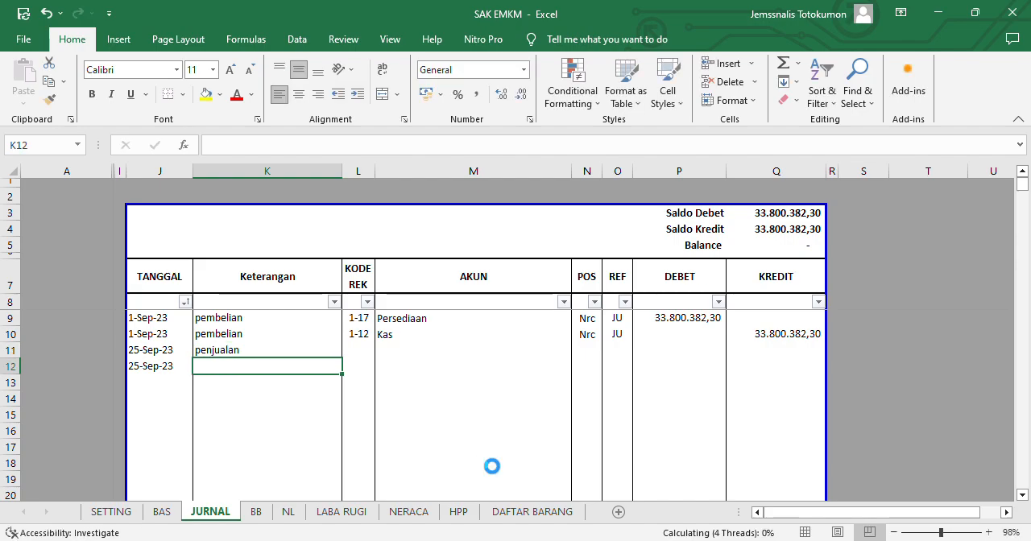
{"action": "key", "text": "ctrl+d"}
- Enter the KODE REK account codes 1-12 (Kas) in L11 and 4-10 (Penjualan Usaha) in L12
{"action": "key", "text": "Right"}
{"action": "key", "text": "Up"}
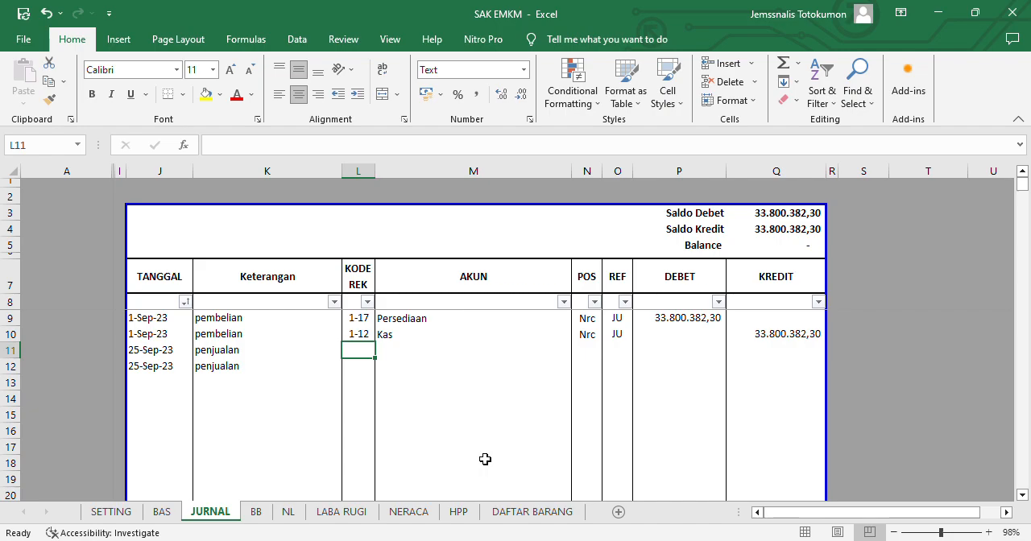
{"action": "type", "text": "1-12"}
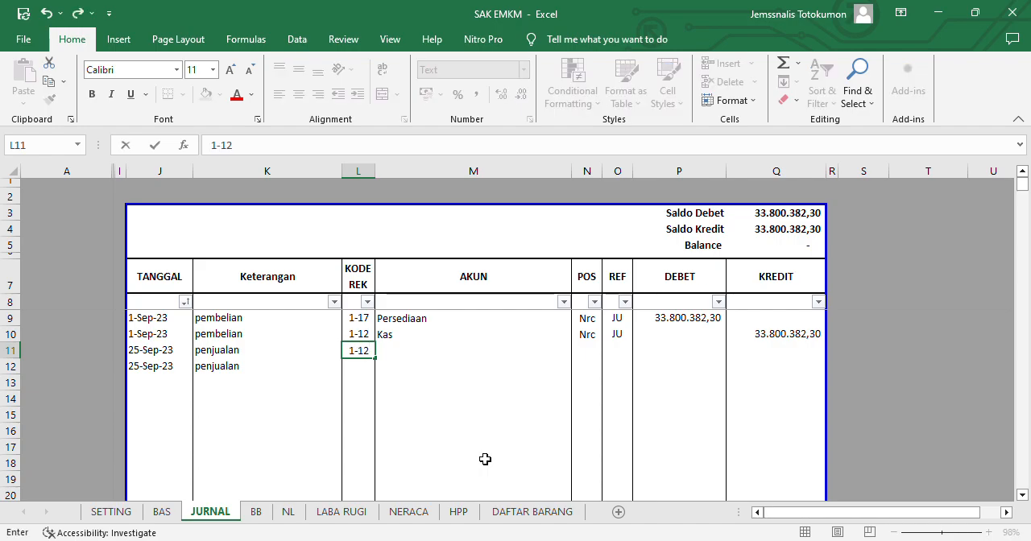
{"action": "key", "text": "Return"}
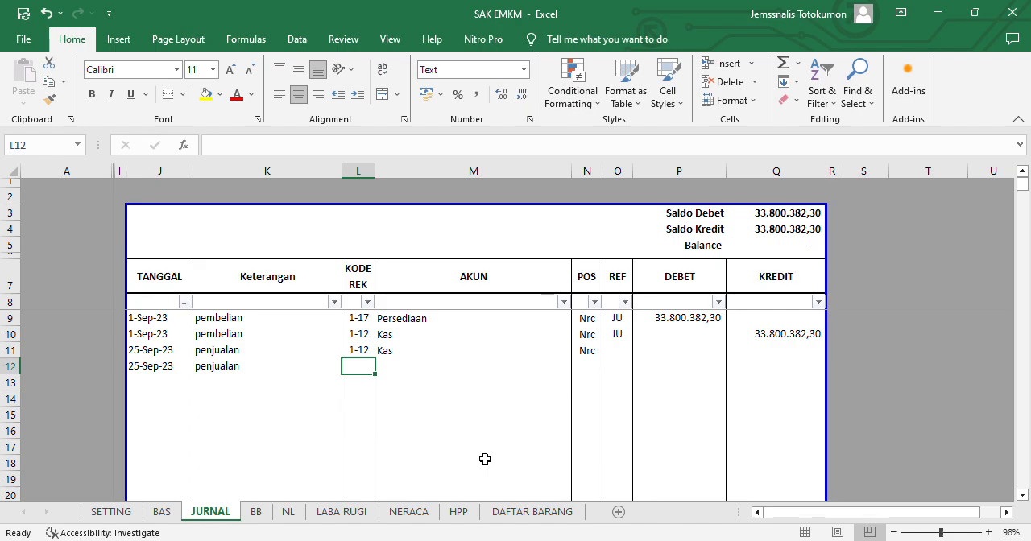
{"action": "type", "text": "4-10"}
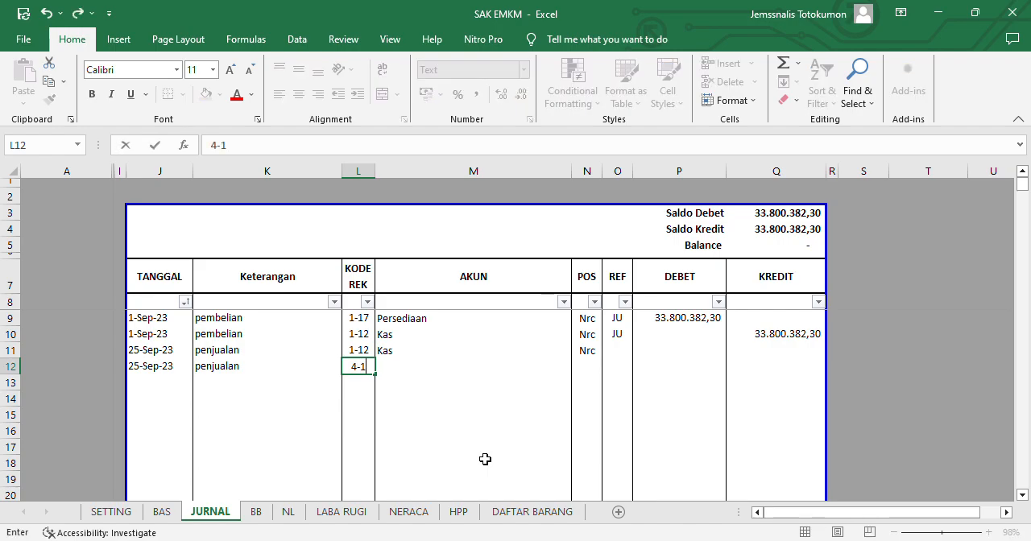
{"action": "key", "text": "ctrl+Return"}
- Copy the REF code "JU" from O10 into O11:O12 for both penjualan rows
{"action": "key", "text": "Right"}
{"action": "key", "text": "Right"}
{"action": "key", "text": "Up"}
{"action": "key", "text": "Right"}
{"action": "key", "text": "Up"}
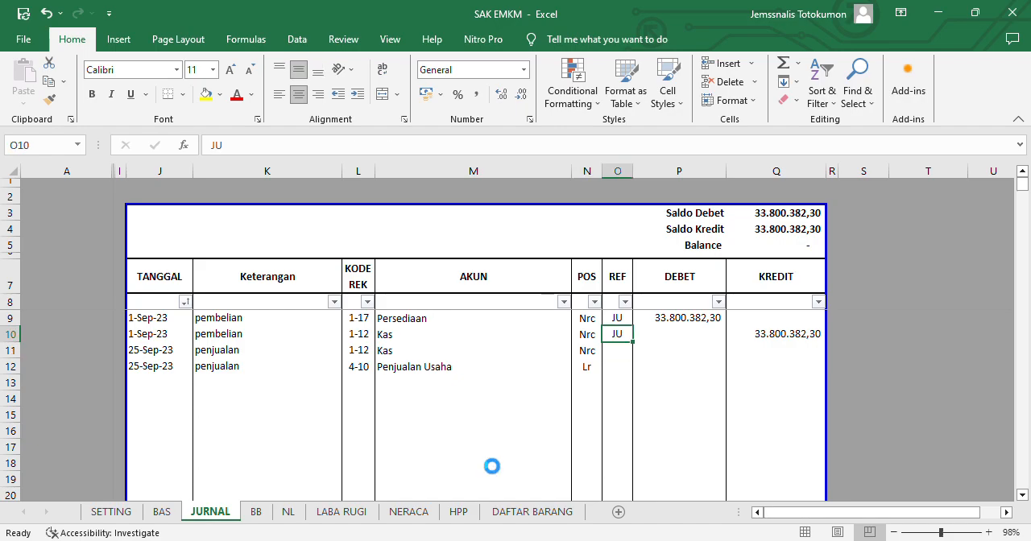
{"action": "key", "text": "ctrl+c"}
{"action": "key", "text": "Down"}
{"action": "key", "text": "shift+Down"}
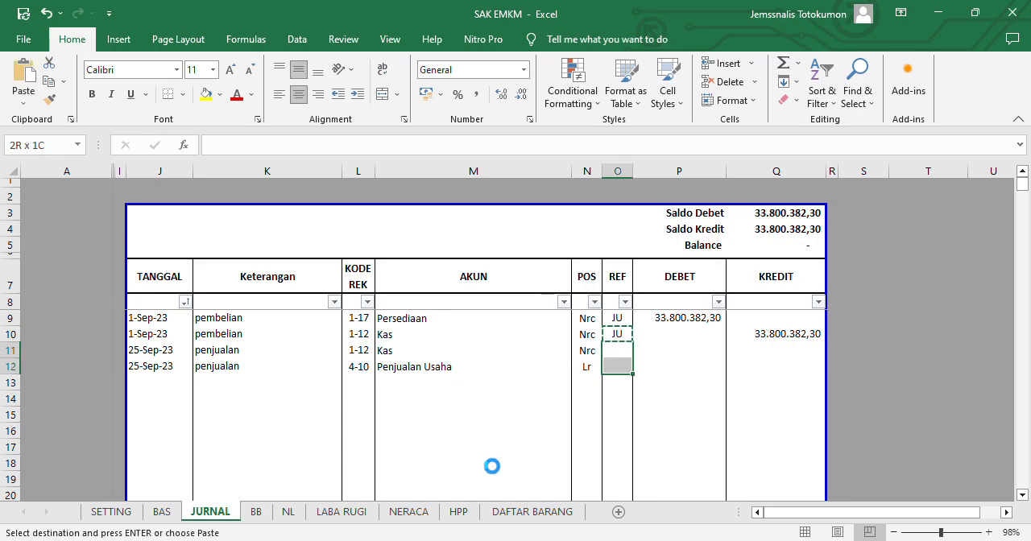
{"action": "key", "text": "ctrl+v"}
- Enter the formula =P11 in KREDIT cell Q12 so the sales credit mirrors the cash debit
{"action": "key", "text": "Right"}
{"action": "key", "text": "Down"}
{"action": "key", "text": "Right"}
{"action": "type", "text": "="}
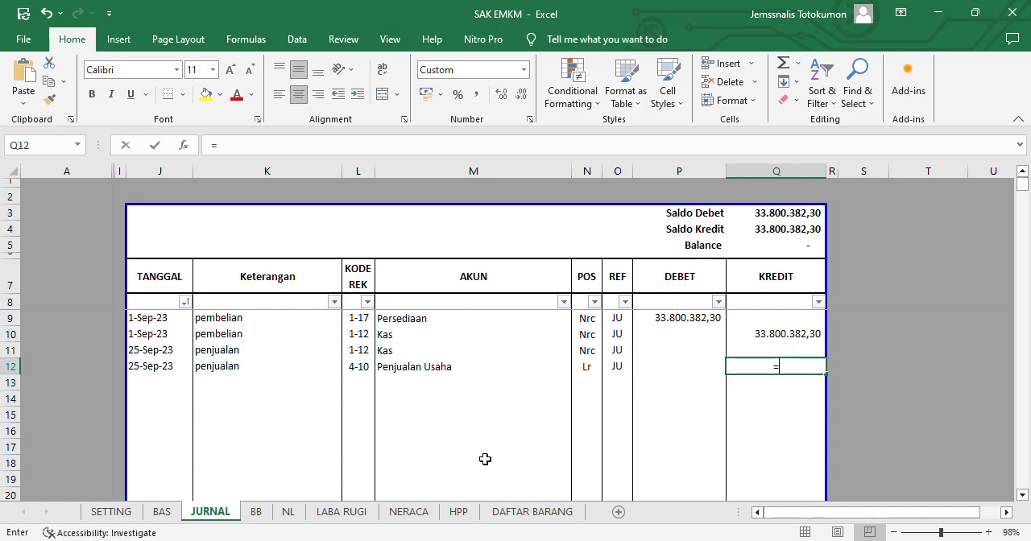
{"action": "key", "text": "Left"}
{"action": "key", "text": "Up"}
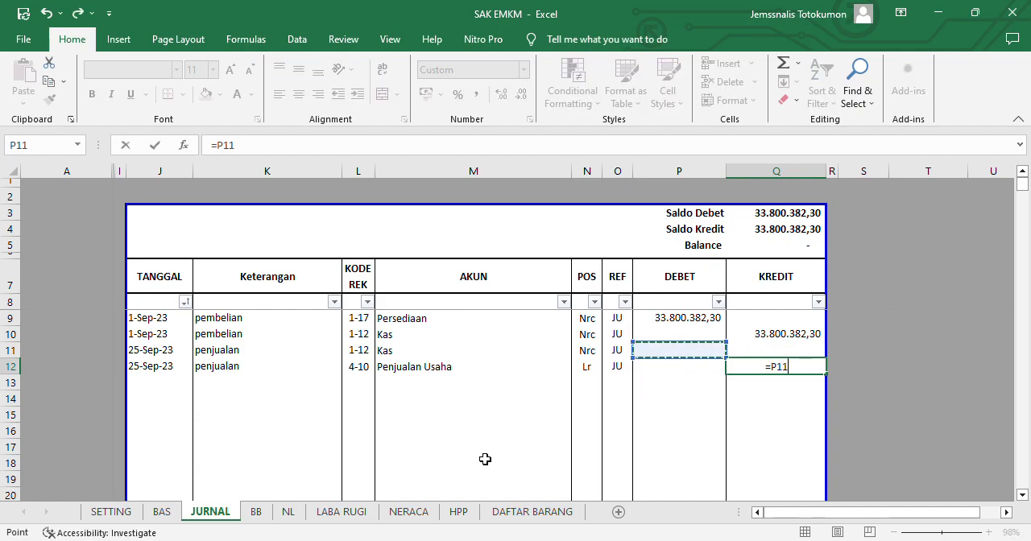
{"action": "key", "text": "Return"}
- Copy the HJA total in J16 of the DAFTAR BARANG sheet and paste its value into DEBET cell P11 of JURNAL
{"action": "key", "text": "Up"}
{"action": "key", "text": "Left"}
{"action": "key", "text": "Up"}
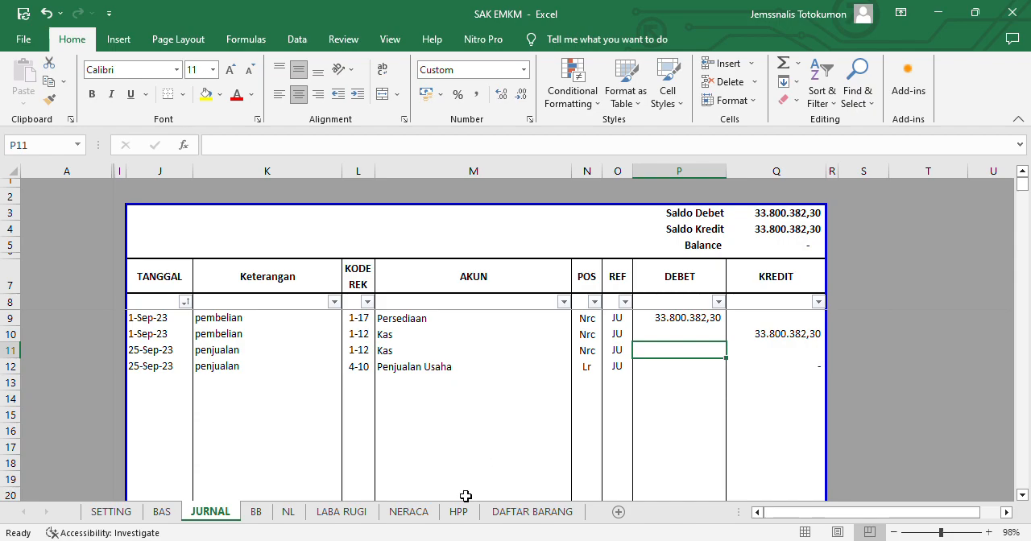
{"action": "left_click", "coordinate": [537, 518]}
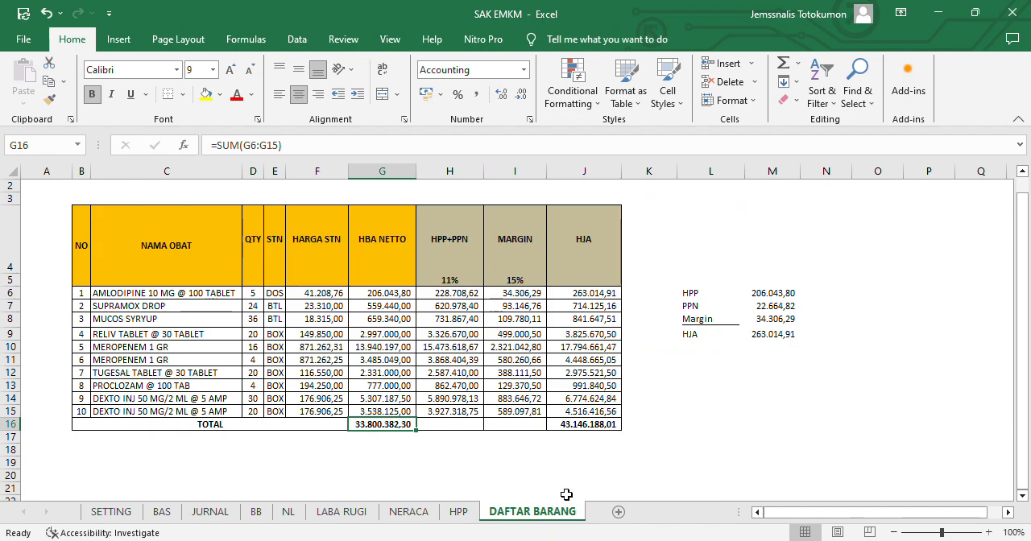
{"action": "left_click", "coordinate": [616, 424]}
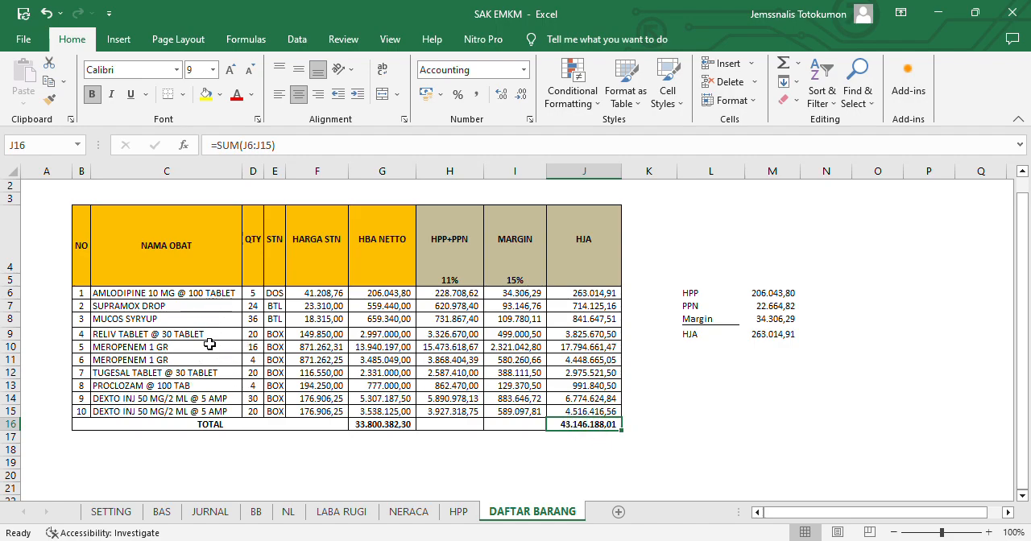
{"action": "key", "text": "ctrl+c"}
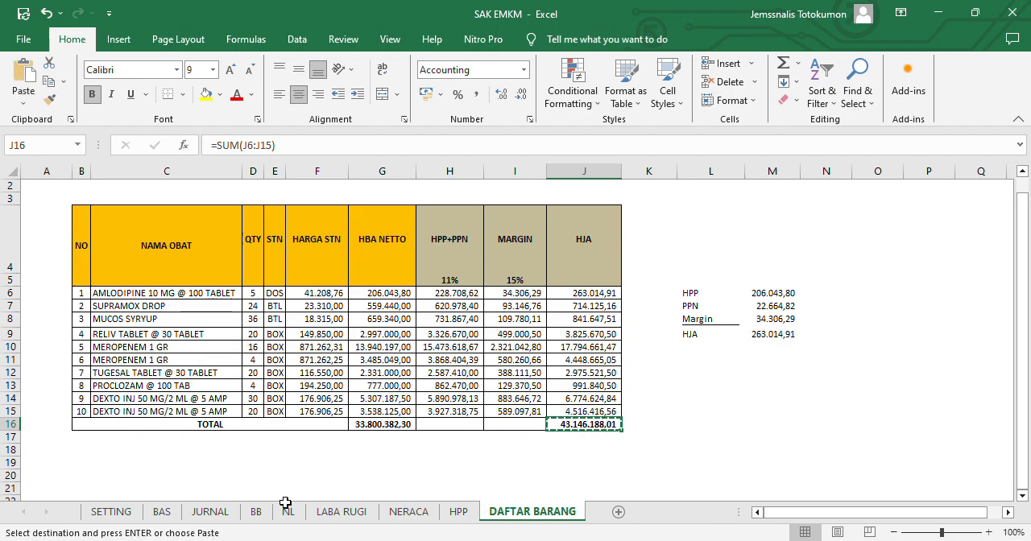
{"action": "left_click", "coordinate": [219, 512]}
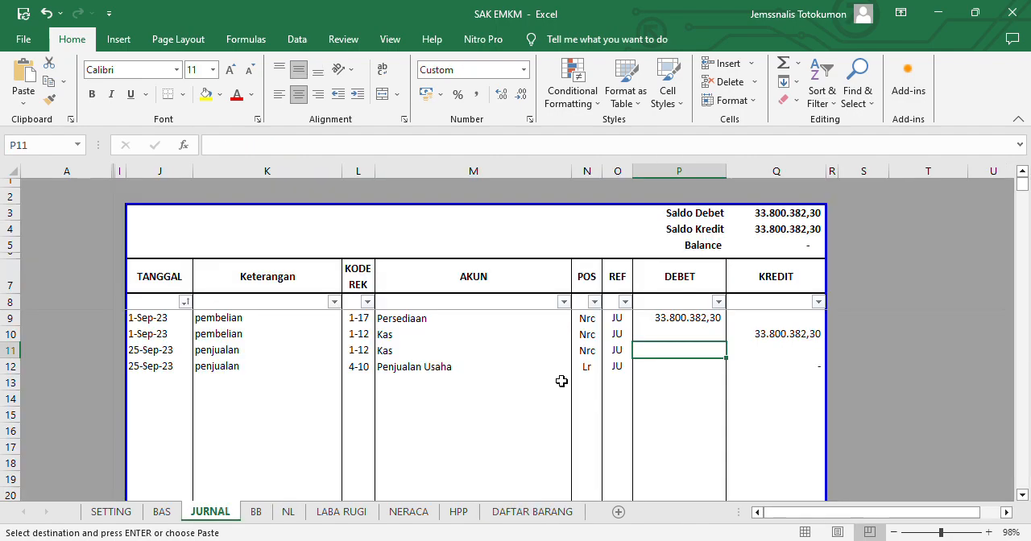
{"action": "key", "text": "ctrl+v"}
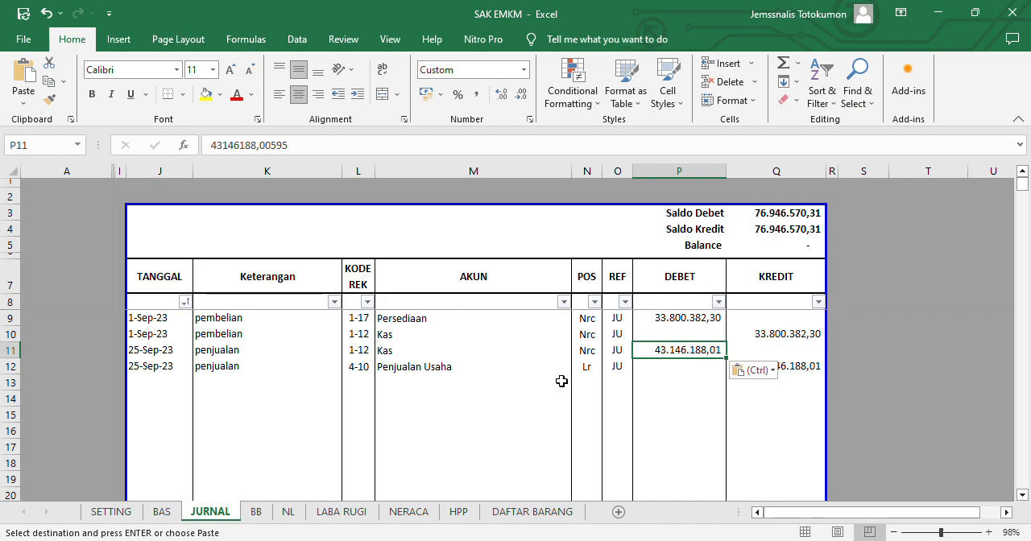
- Examine the revenue, Harga Pokok Penjualan, expense and profit lines on the LABA RUGI sheet
{"action": "key", "text": "Left"}
{"action": "key", "text": "Left"}
{"action": "key", "text": "Left"}
{"action": "key", "text": "Left"}
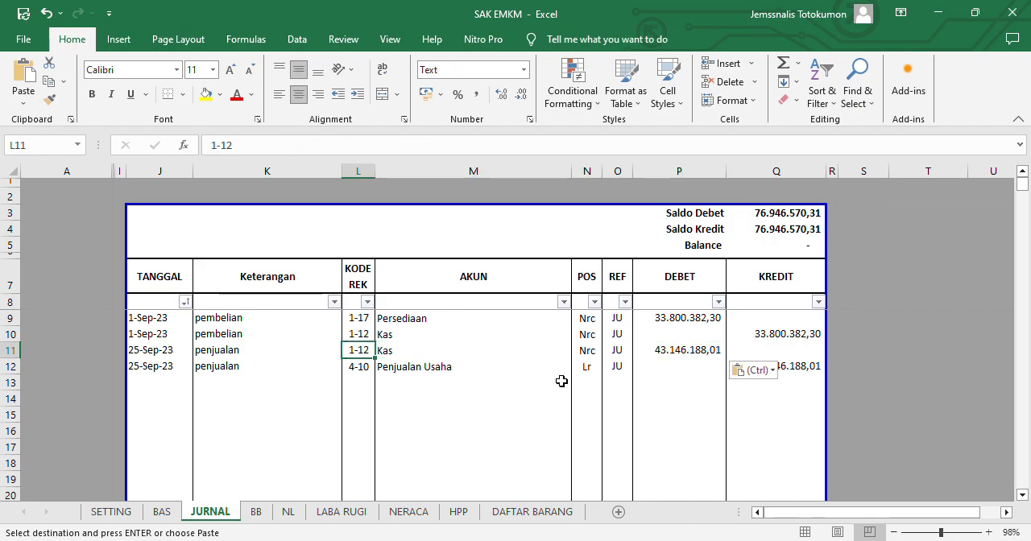
{"action": "key", "text": "ctrl+Page_Down"}
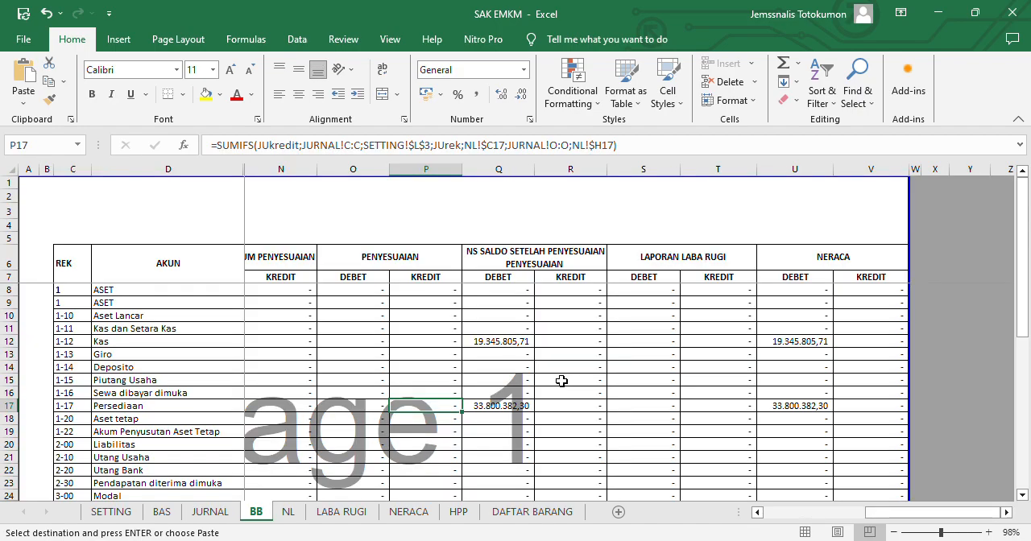
{"action": "key", "text": "ctrl+Page_Down"}
{"action": "key", "text": "ctrl+Page_Down"}
{"action": "key", "text": "Up"}
{"action": "key", "text": "Up"}
{"action": "key", "text": "Up"}
{"action": "key", "text": "Up"}
{"action": "key", "text": "Up"}
{"action": "key", "text": "Up"}
{"action": "key", "text": "Up"}
{"action": "key", "text": "Up"}
{"action": "key", "text": "Up"}
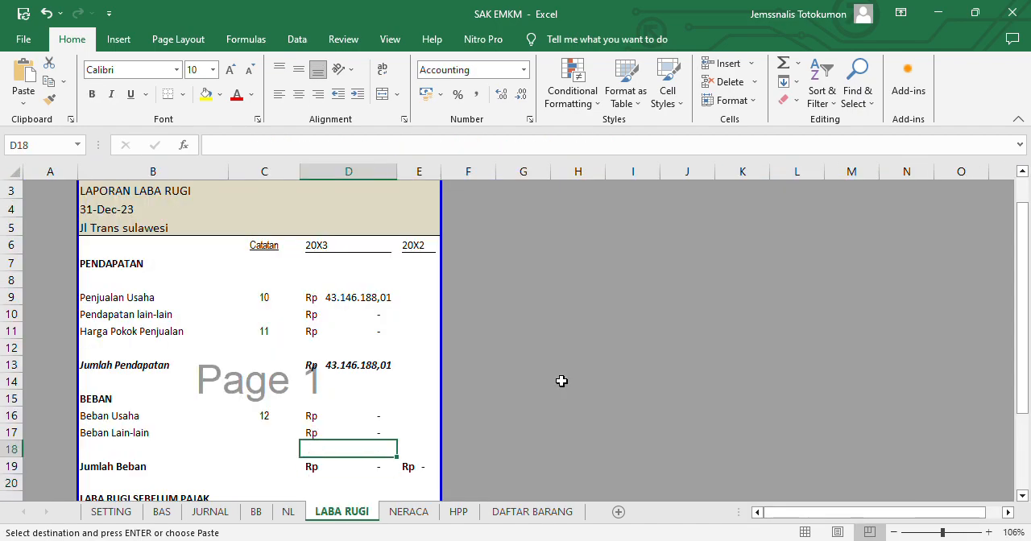
{"action": "key", "text": "Up"}
{"action": "key", "text": "Up"}
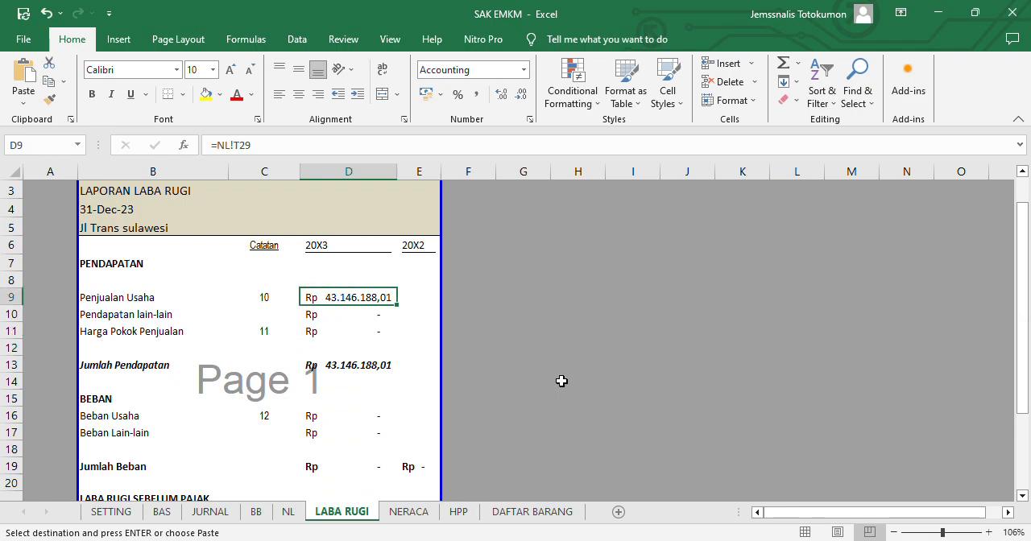
{"action": "key", "text": "Down"}
{"action": "key", "text": "Down"}
{"action": "key", "text": "Down"}
{"action": "key", "text": "Down"}
{"action": "key", "text": "Down"}
{"action": "key", "text": "Down"}
{"action": "key", "text": "Down"}
{"action": "key", "text": "Down"}
{"action": "key", "text": "Down"}
{"action": "key", "text": "Down"}
{"action": "key", "text": "Down"}
{"action": "key", "text": "Down"}
{"action": "key", "text": "Down"}
{"action": "key", "text": "Down"}
{"action": "key", "text": "Down"}
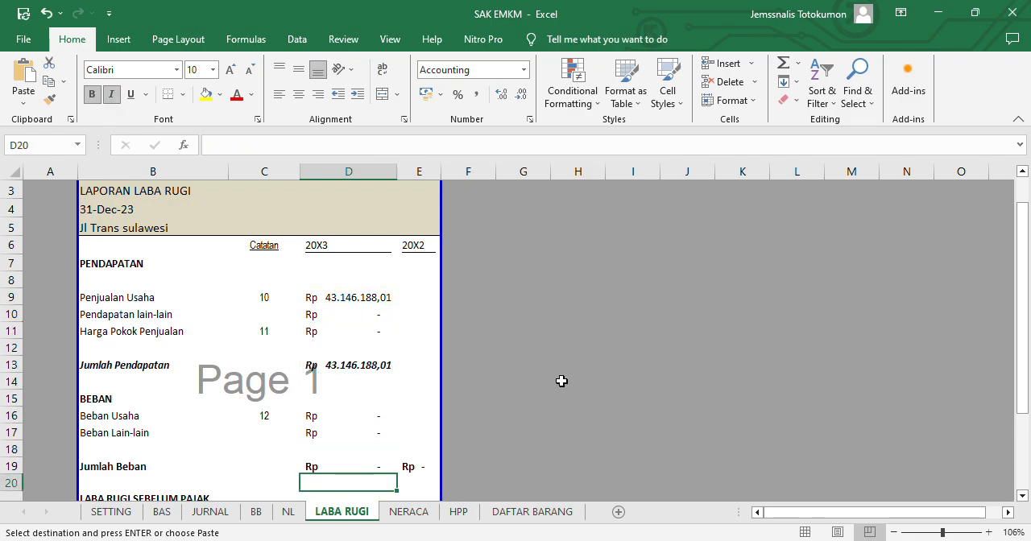
{"action": "key", "text": "Up"}
{"action": "key", "text": "Up"}
{"action": "key", "text": "Up"}
{"action": "key", "text": "Up"}
{"action": "key", "text": "Up"}
{"action": "key", "text": "Up"}
{"action": "key", "text": "Up"}
{"action": "key", "text": "Up"}
{"action": "key", "text": "Up"}
{"action": "key", "text": "Up"}
{"action": "key", "text": "Up"}
{"action": "key", "text": "Up"}
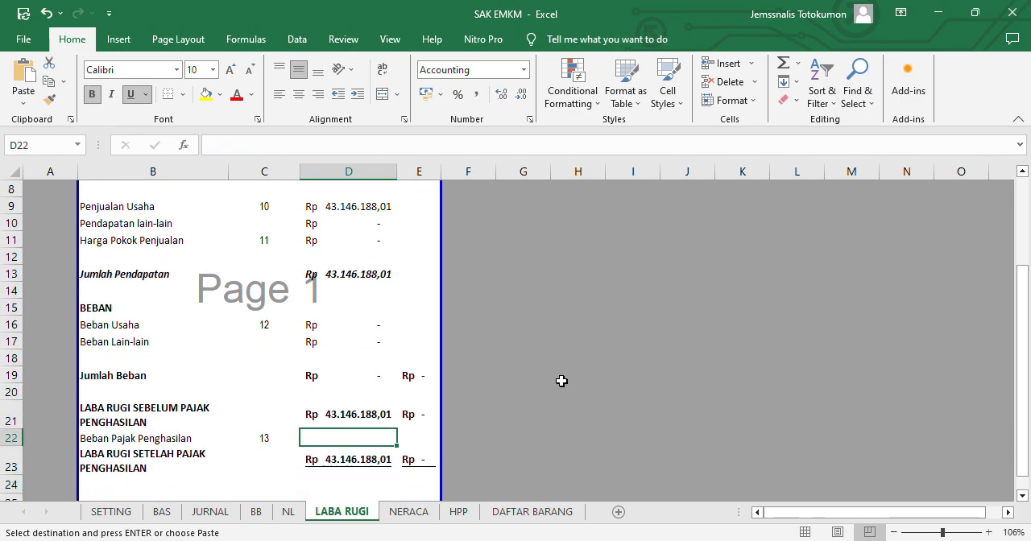
{"action": "key", "text": "Down"}
{"action": "key", "text": "Down"}
{"action": "key", "text": "Down"}
{"action": "key", "text": "Down"}
{"action": "key", "text": "Down"}
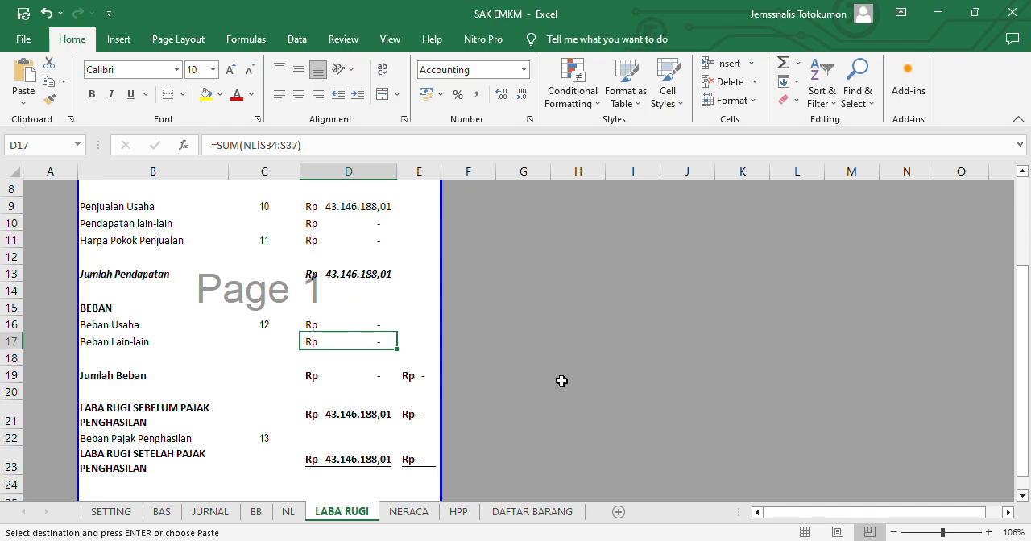
{"action": "key", "text": "Up"}
{"action": "key", "text": "Up"}
{"action": "key", "text": "Up"}
{"action": "key", "text": "Up"}
{"action": "key", "text": "Up"}
{"action": "key", "text": "Up"}
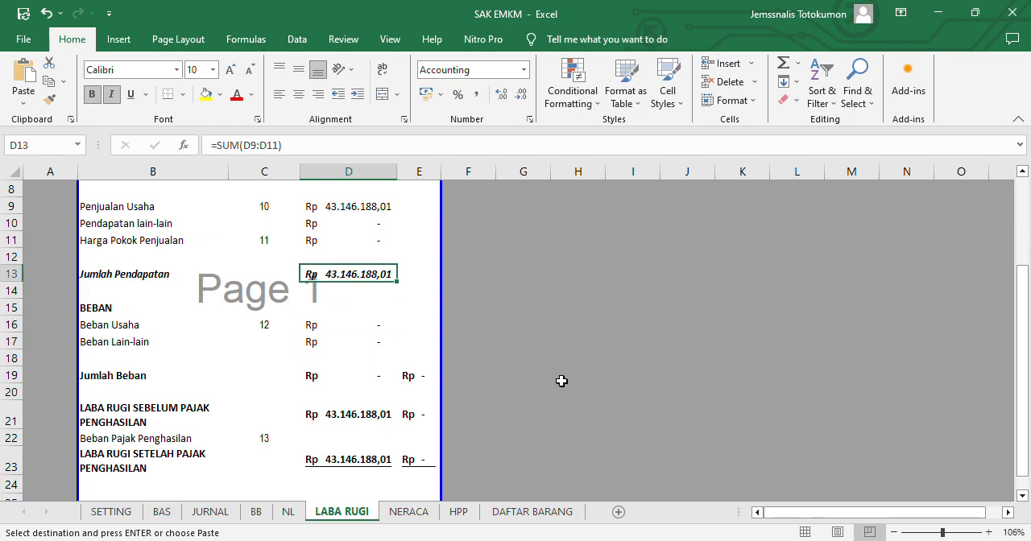
- Examine the Kas, Persediaan, total asset, liability and equity balances on the NERACA sheet
{"action": "key", "text": "ctrl+Page_Down"}
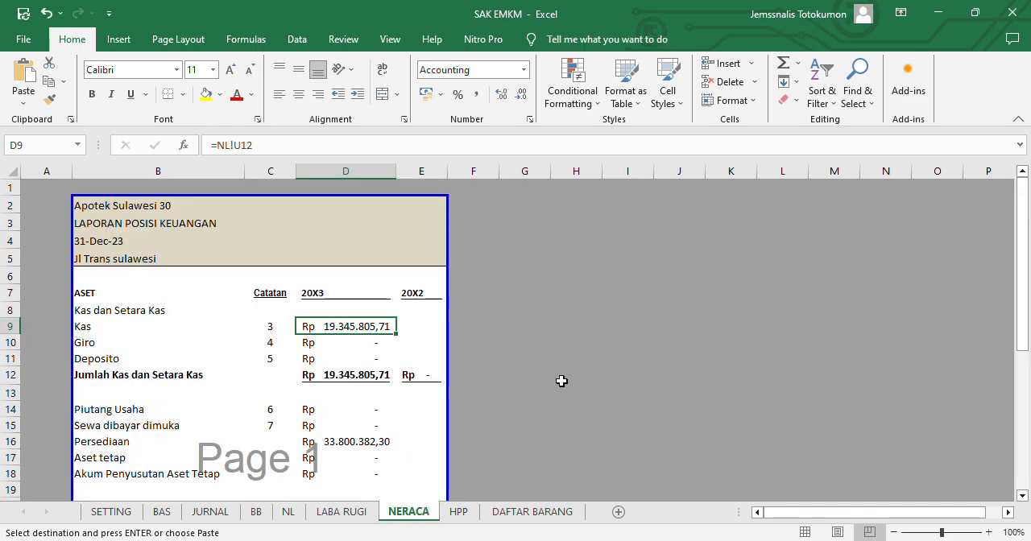
{"action": "key", "text": "Down"}
{"action": "key", "text": "Down"}
{"action": "key", "text": "Down"}
{"action": "key", "text": "Down"}
{"action": "key", "text": "Down"}
{"action": "key", "text": "Down"}
{"action": "key", "text": "Down"}
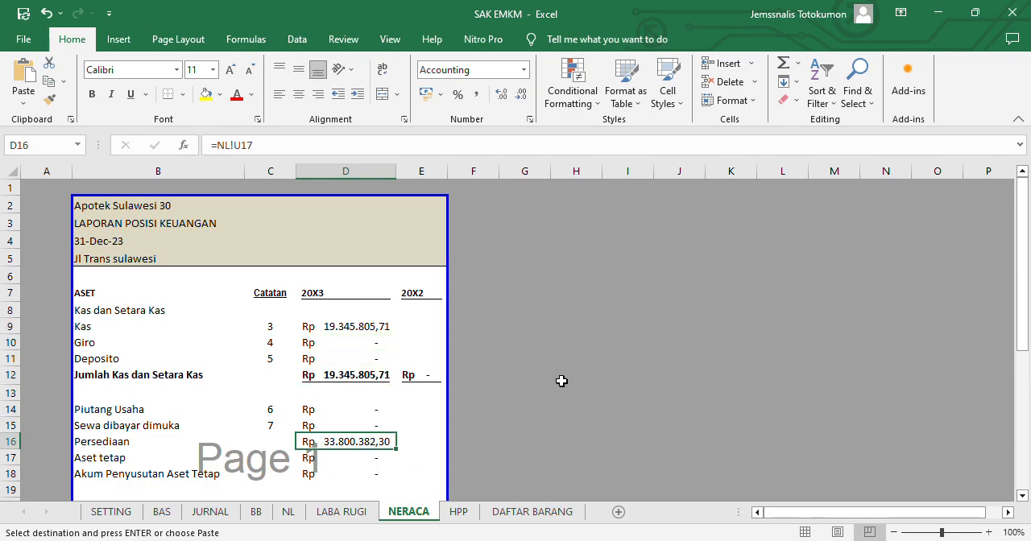
{"action": "key", "text": "Down"}
{"action": "key", "text": "Down"}
{"action": "key", "text": "Down"}
{"action": "key", "text": "Down"}
{"action": "key", "text": "Down"}
{"action": "key", "text": "Down"}
{"action": "key", "text": "Down"}
{"action": "key", "text": "Down"}
{"action": "key", "text": "Down"}
{"action": "key", "text": "Down"}
{"action": "key", "text": "Down"}
{"action": "key", "text": "Down"}
{"action": "key", "text": "Down"}
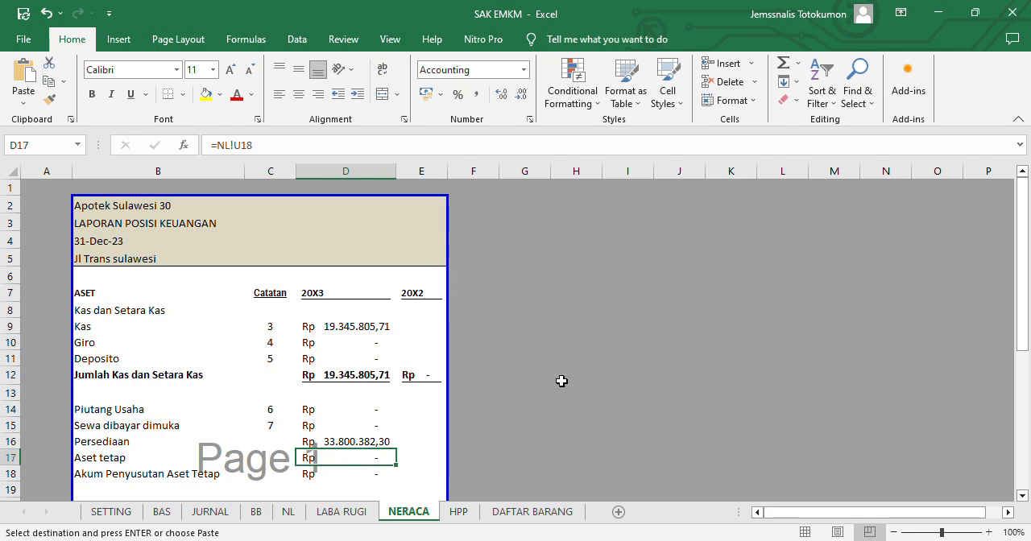
{"action": "key", "text": "Down"}
{"action": "key", "text": "Down"}
{"action": "key", "text": "Up"}
{"action": "key", "text": "Up"}
{"action": "key", "text": "Up"}
{"action": "key", "text": "Down"}
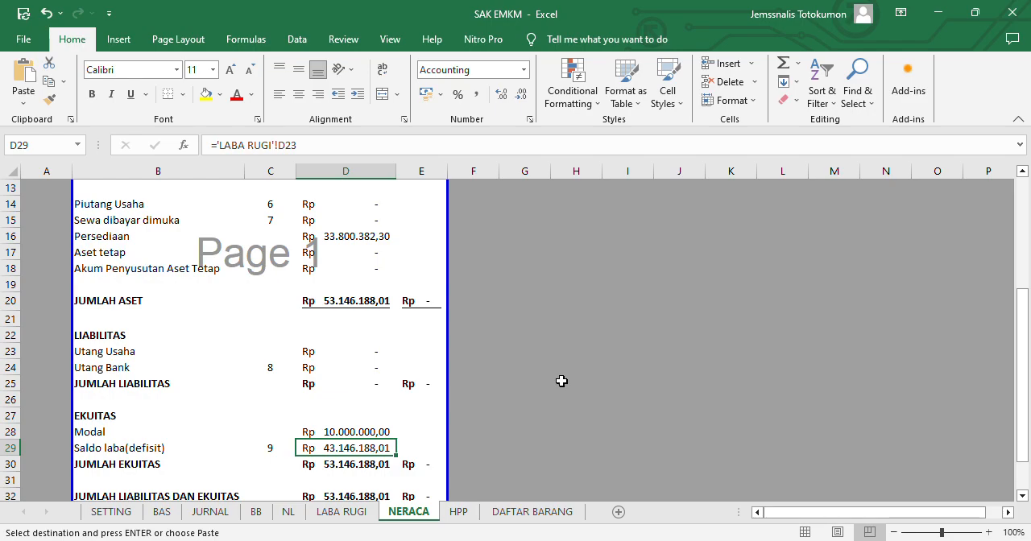
{"action": "key", "text": "Up"}
{"action": "key", "text": "Up"}
{"action": "key", "text": "Up"}
{"action": "key", "text": "Up"}
{"action": "key", "text": "Up"}
{"action": "key", "text": "Up"}
{"action": "key", "text": "Up"}
{"action": "key", "text": "Up"}
{"action": "key", "text": "Up"}
{"action": "key", "text": "Up"}
{"action": "key", "text": "Up"}
{"action": "key", "text": "Up"}
{"action": "key", "text": "Up"}
{"action": "key", "text": "Up"}
{"action": "key", "text": "Up"}
{"action": "key", "text": "Up"}
{"action": "key", "text": "Up"}
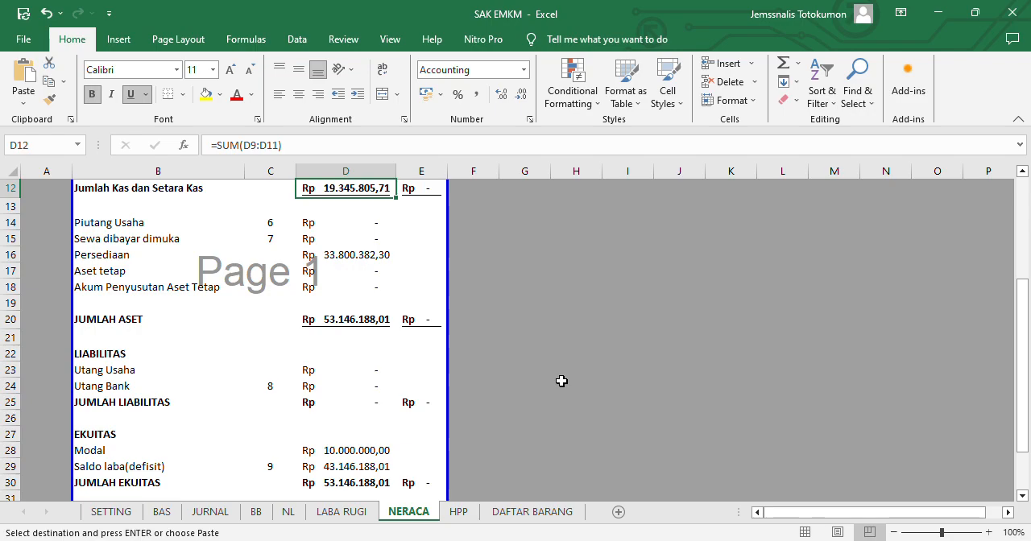
{"action": "key", "text": "Up"}
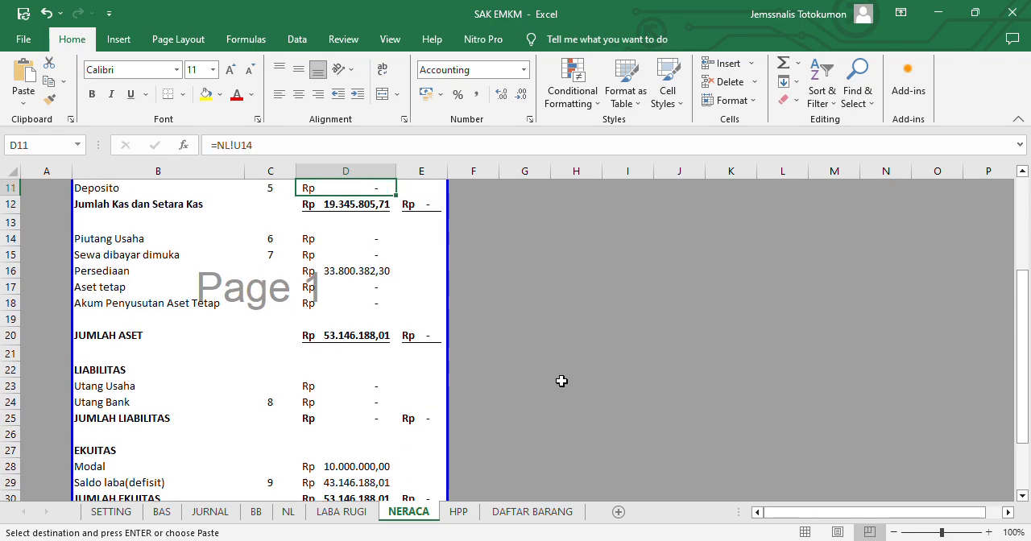
{"action": "key", "text": "Up"}
{"action": "key", "text": "Up"}
{"action": "key", "text": "Up"}
{"action": "key", "text": "Up"}
{"action": "key", "text": "Up"}
{"action": "key", "text": "Up"}
{"action": "key", "text": "Up"}
{"action": "key", "text": "Up"}
{"action": "key", "text": "Up"}
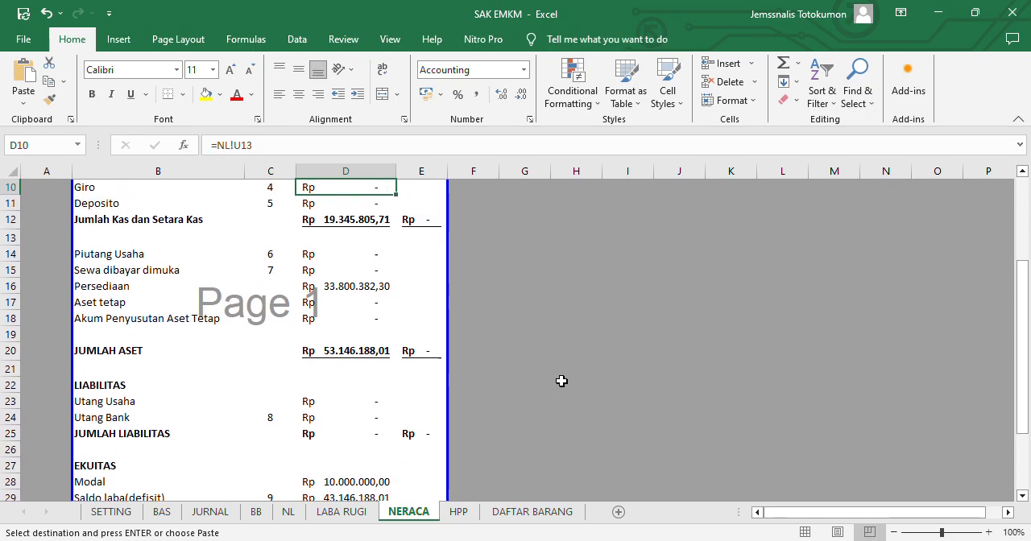
- Copy the Persediaan balance in D16 of NERACA and paste its value into DEBET cell P13 of JURNAL
{"action": "key", "text": "Down"}
{"action": "key", "text": "Down"}
{"action": "key", "text": "Down"}
{"action": "key", "text": "Down"}
{"action": "key", "text": "Down"}
{"action": "key", "text": "Down"}
{"action": "key", "text": "Down"}
{"action": "key", "text": "Down"}
{"action": "key", "text": "Down"}
{"action": "key", "text": "Down"}
{"action": "key", "text": "Down"}
{"action": "key", "text": "Down"}
{"action": "key", "text": "Down"}
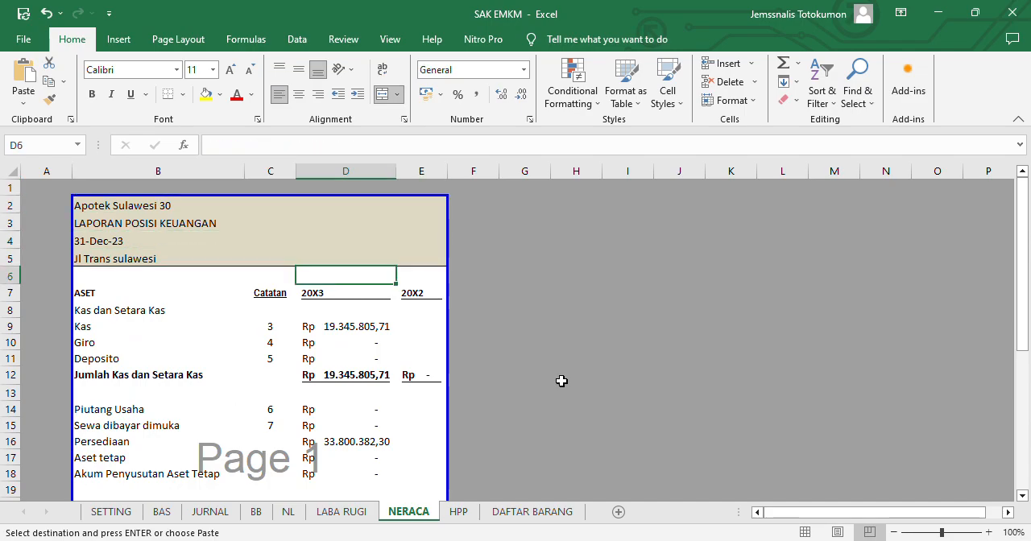
{"action": "key", "text": "Down"}
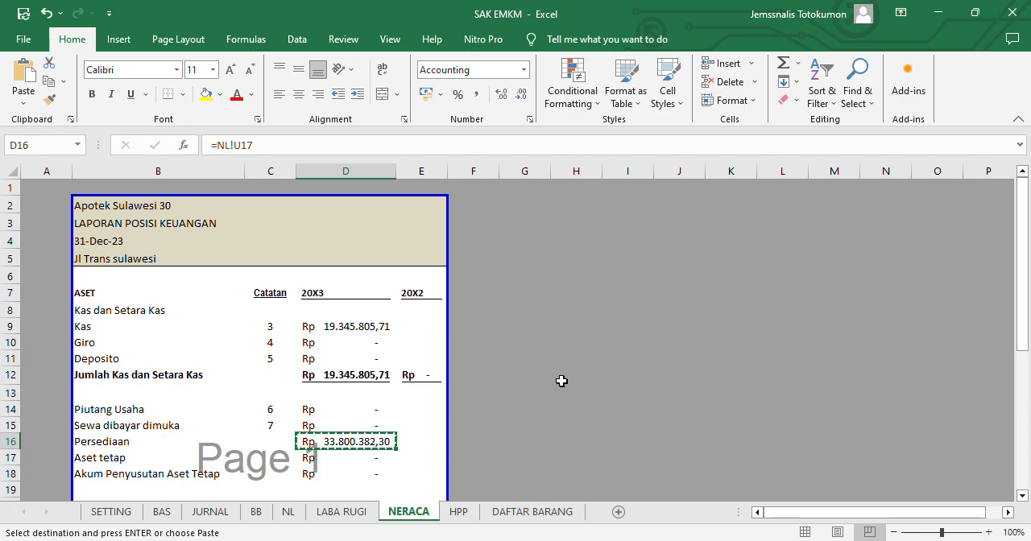
{"action": "key", "text": "ctrl+Page_Up"}
{"action": "key", "text": "ctrl+Page_Up"}
{"action": "key", "text": "ctrl+Page_Up"}
{"action": "key", "text": "ctrl+Page_Up"}
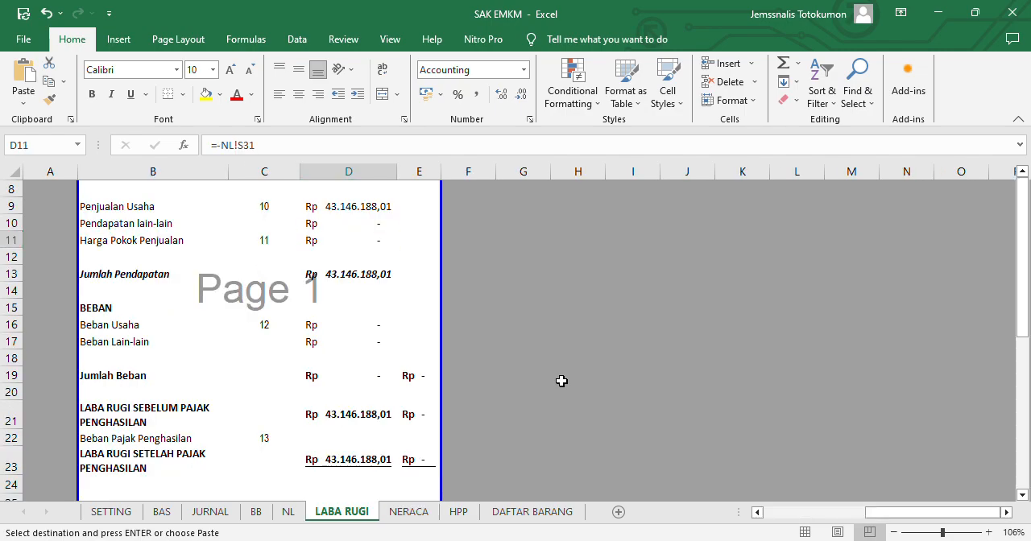
{"action": "key", "text": "Down"}
{"action": "key", "text": "Down"}
{"action": "key", "text": "Right"}
{"action": "key", "text": "Right"}
{"action": "key", "text": "Right"}
{"action": "key", "text": "Right"}
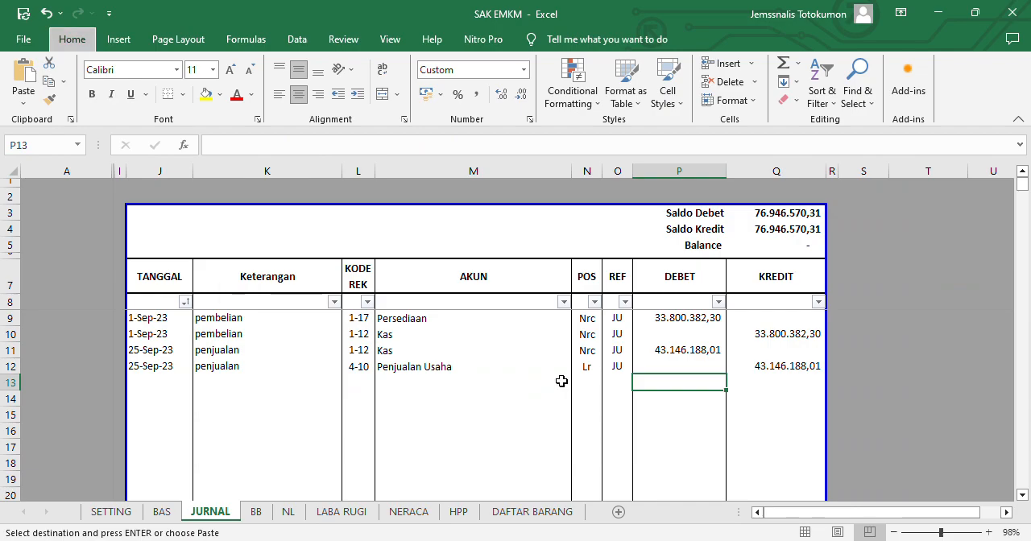
{"action": "type", "text": "33.800.382,30"}
- Enter the formula =P13 in KREDIT cell Q14 to match the debit in the row above
{"action": "key", "text": "Down"}
{"action": "key", "text": "Right"}
{"action": "type", "text": "="}
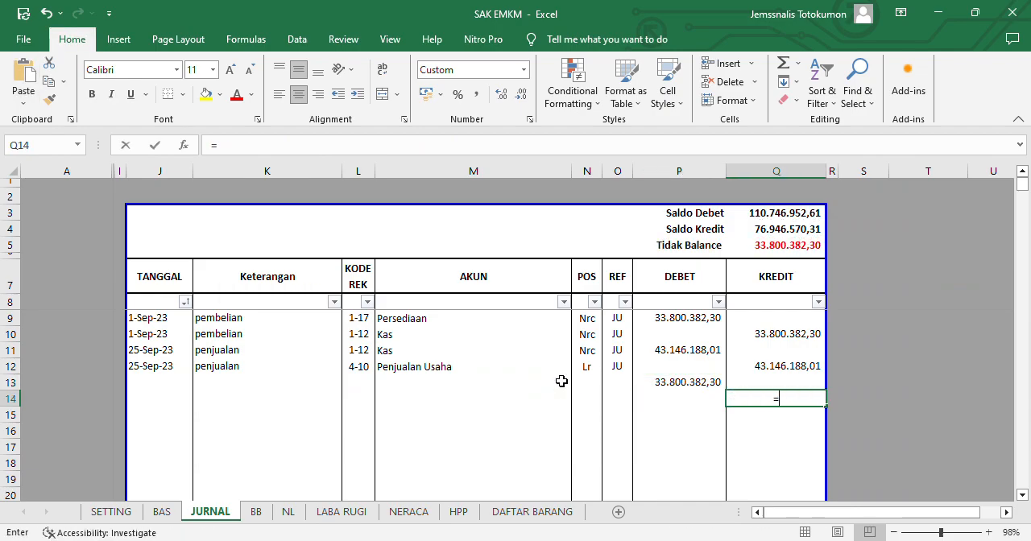
{"action": "key", "text": "Left"}
{"action": "key", "text": "Up"}
{"action": "key", "text": "Return"}
{"action": "key", "text": "Up"}
{"action": "key", "text": "Left"}
{"action": "key", "text": "Left"}
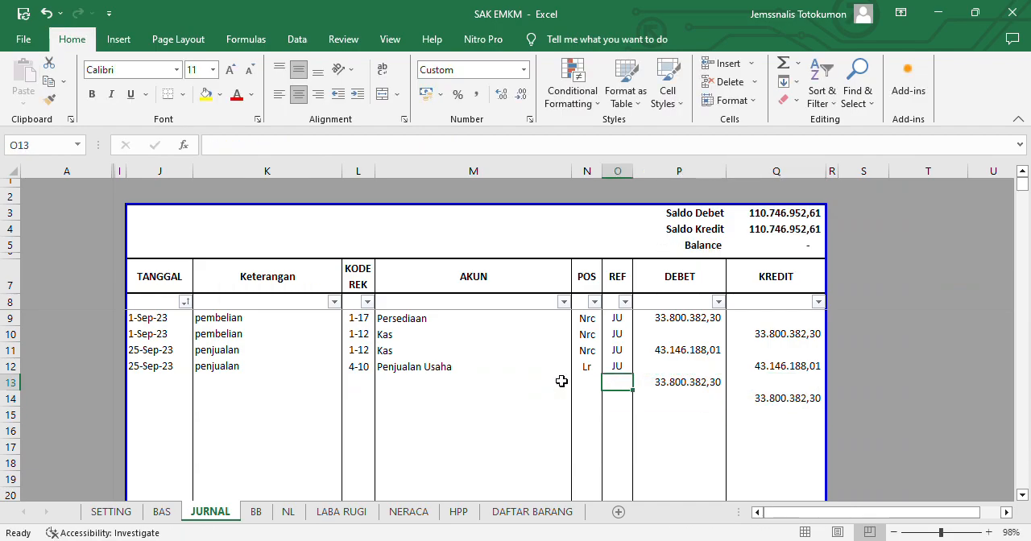
- Enter the reference JP in REF cell O13 of JURNAL and fill it down to O14
{"action": "key", "text": "Up"}
{"action": "key", "text": "Down"}
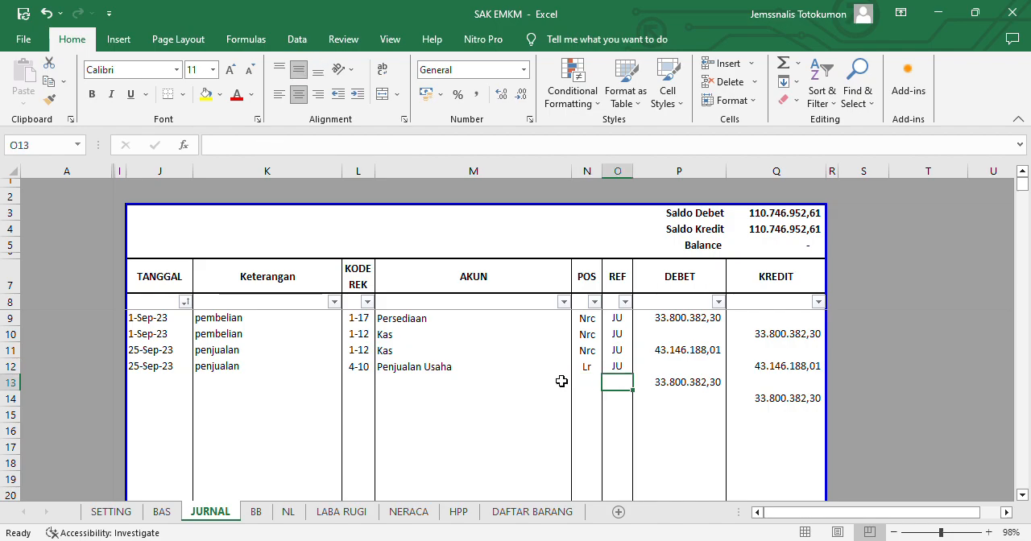
{"action": "type", "text": "JP"}
{"action": "key", "text": "Return"}
{"action": "key", "text": "ctrl+d"}
- Enter the Harga Pokok Penjualan account code 4-30 in KODE REK cell L13
{"action": "key", "text": "Left"}
{"action": "key", "text": "Left"}
{"action": "key", "text": "Left"}
{"action": "key", "text": "Up"}
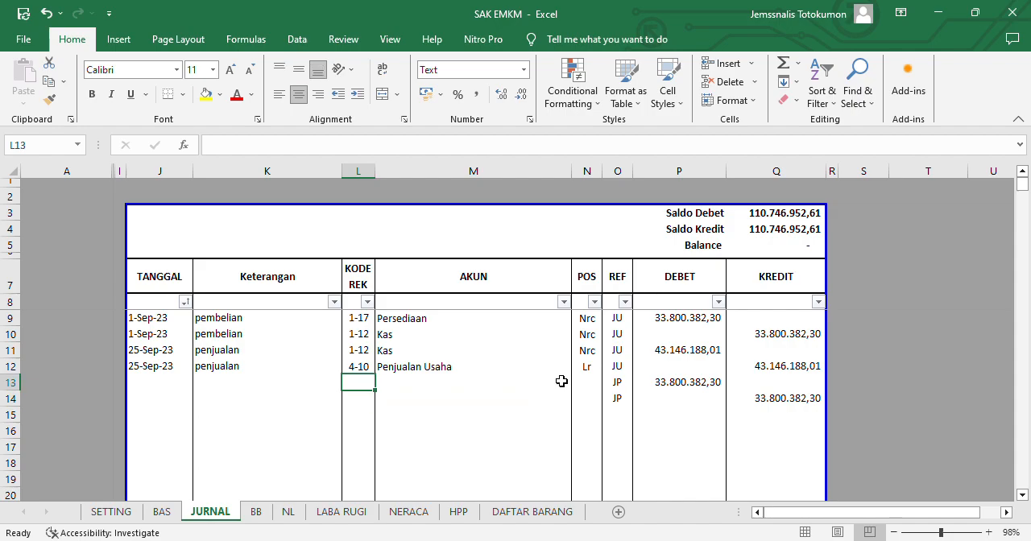
{"action": "type", "text": "4-30"}
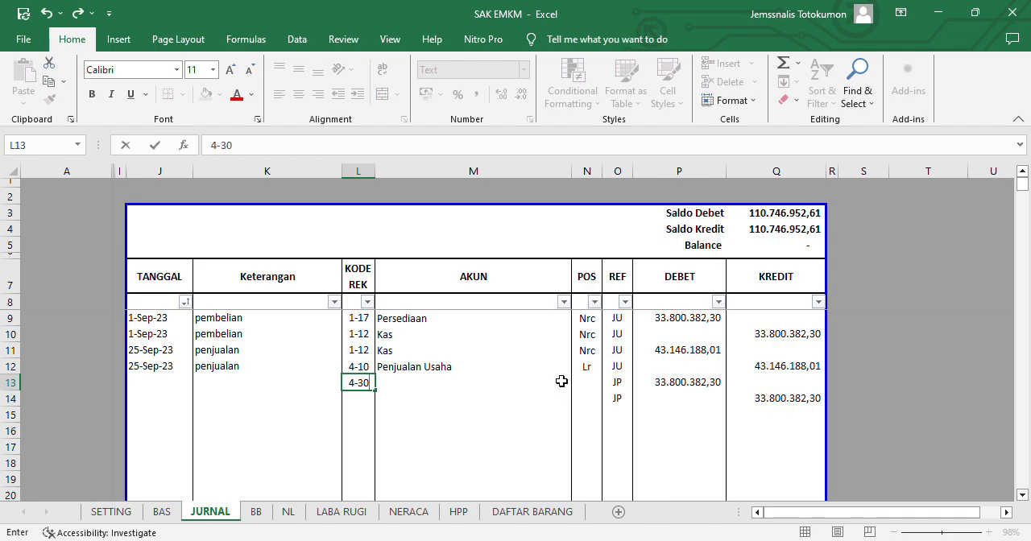
{"action": "key", "text": "Return"}
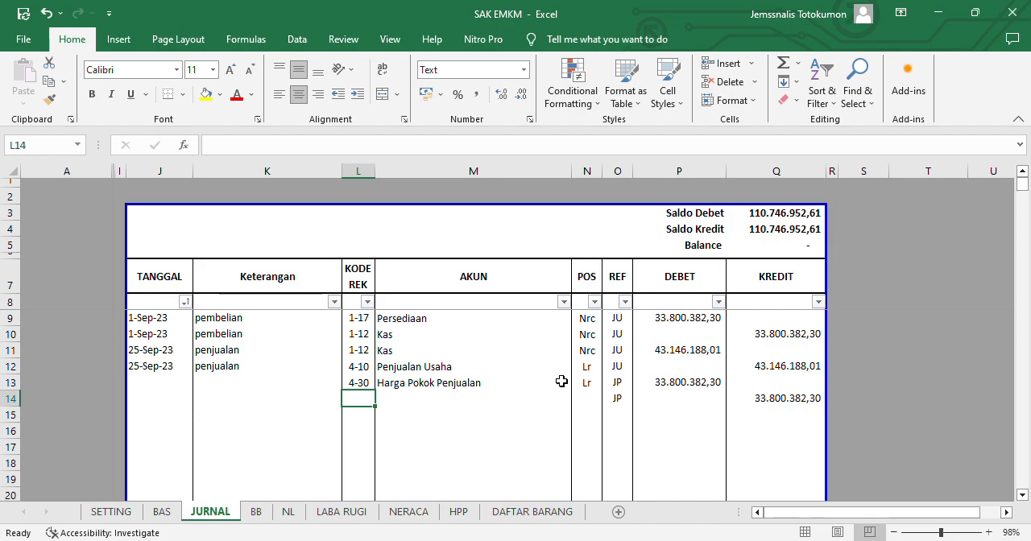
- Copy the Persediaan account code 1-17 from L9 into KODE REK cell L14
{"action": "key", "text": "Up"}
{"action": "key", "text": "Up"}
{"action": "key", "text": "Up"}
{"action": "key", "text": "Up"}
{"action": "key", "text": "Up"}
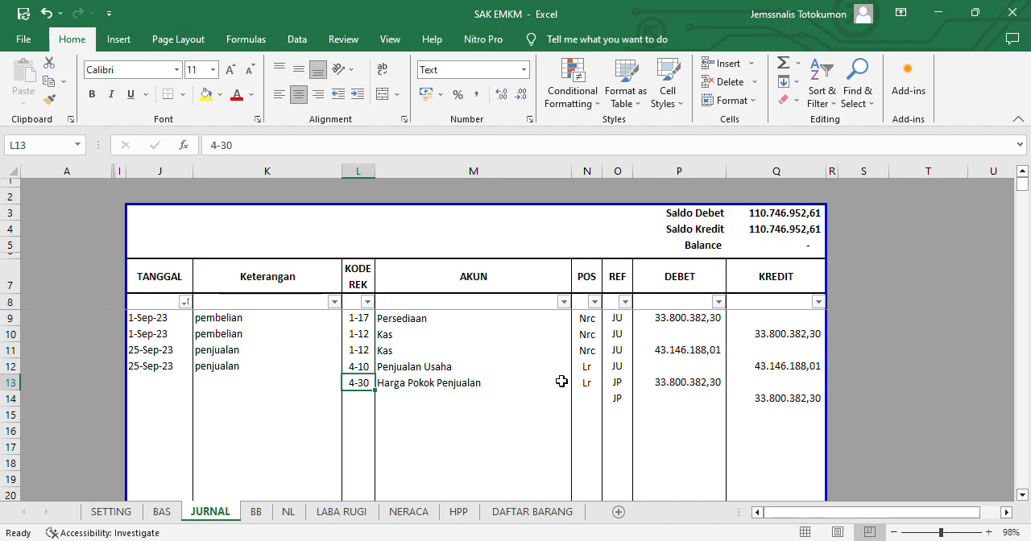
{"action": "key", "text": "ctrl+c"}
{"action": "key", "text": "Down"}
{"action": "key", "text": "Down"}
{"action": "key", "text": "Down"}
{"action": "key", "text": "Down"}
{"action": "key", "text": "Down"}
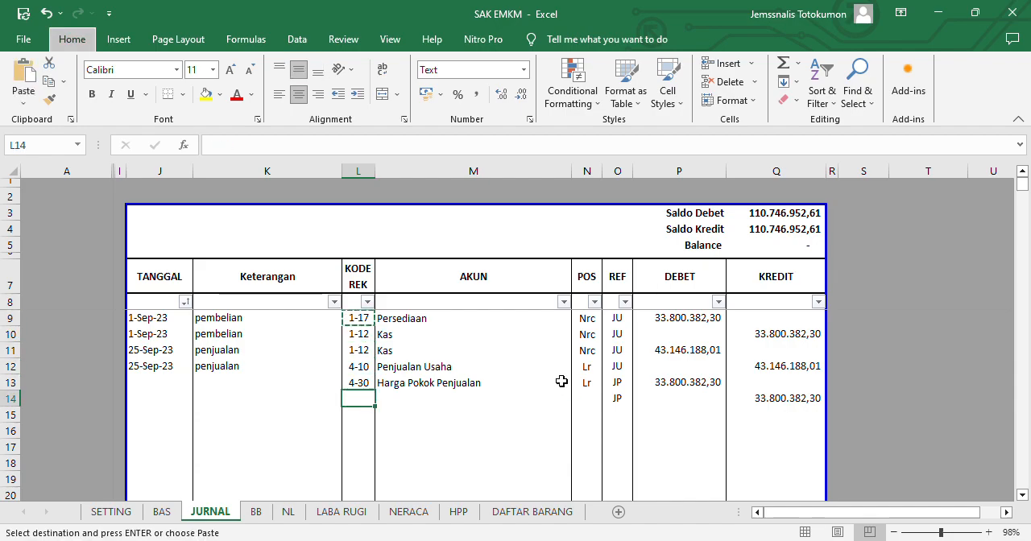
{"action": "key", "text": "ctrl+v"}
- Enter the description "penyesuaian (pemakaian inventory)" in Keterangan cell K13 and fill it down to K14
{"action": "key", "text": "Left"}
{"action": "key", "text": "Left"}
{"action": "key", "text": "Up"}
{"action": "key", "text": "Right"}
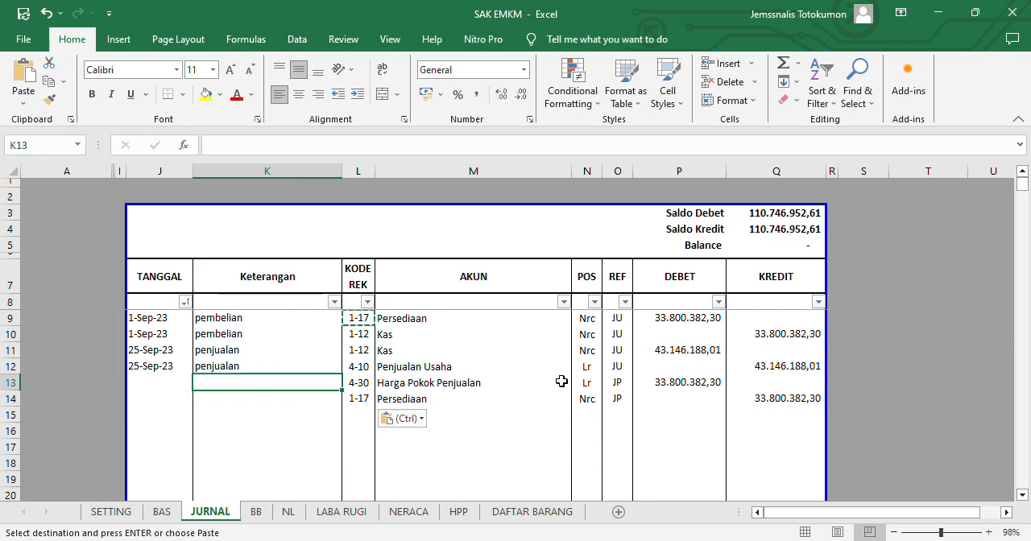
{"action": "key", "text": "Escape"}
{"action": "type", "text": "penyesu"}
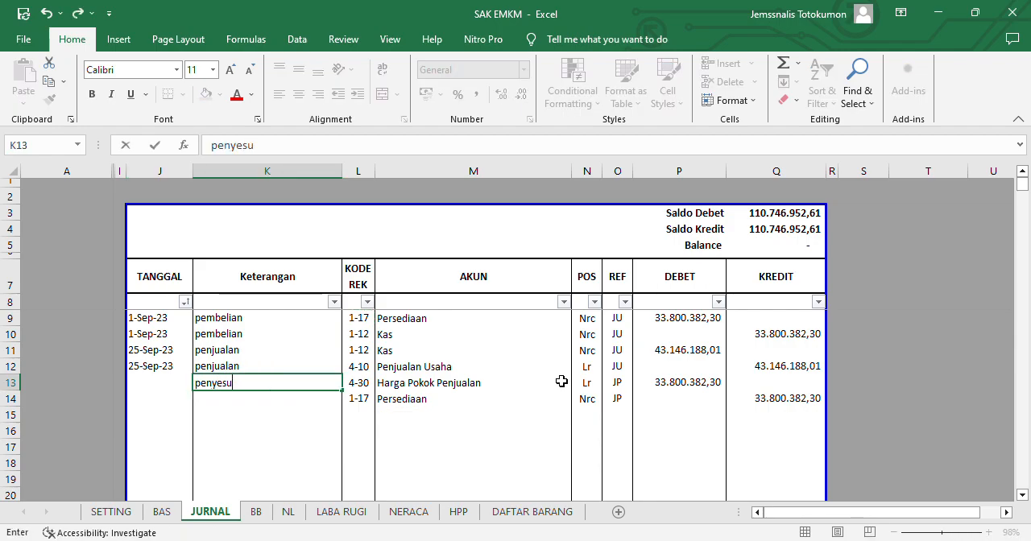
{"action": "type", "text": "aian (pemakaian inventory"}
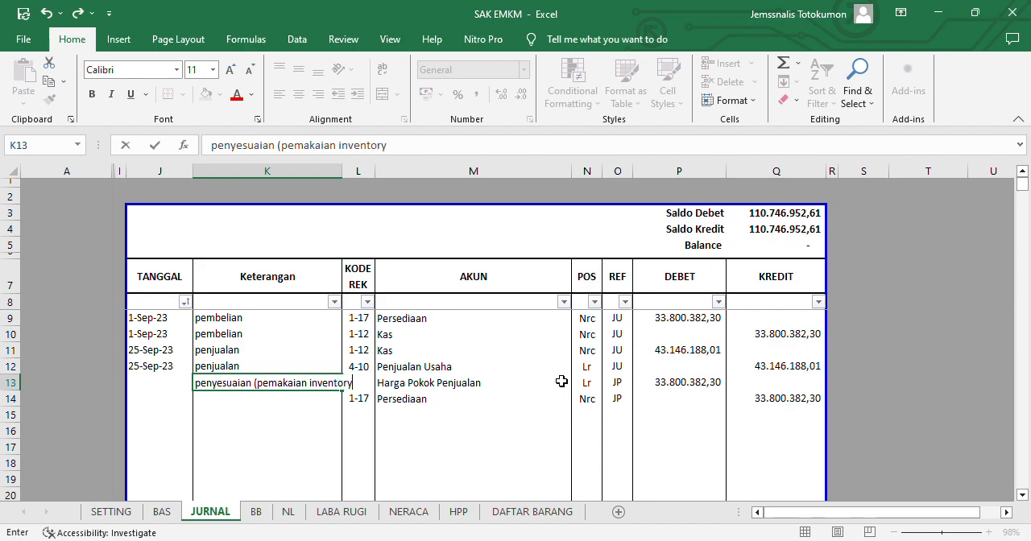
{"action": "type", "text": ")"}
{"action": "key", "text": "Return"}
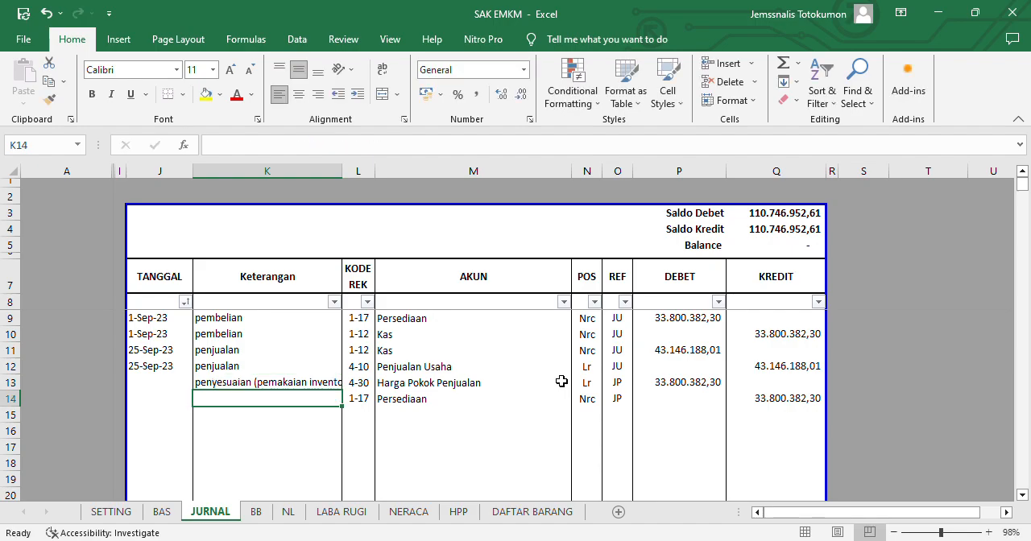
{"action": "key", "text": "ctrl+d"}
- Enter the date 30-Sep-23 in TANGGAL cell J13 and fill it down to J14
{"action": "key", "text": "Down"}
{"action": "key", "text": "Left"}
{"action": "key", "text": "Up"}
{"action": "key", "text": "Up"}
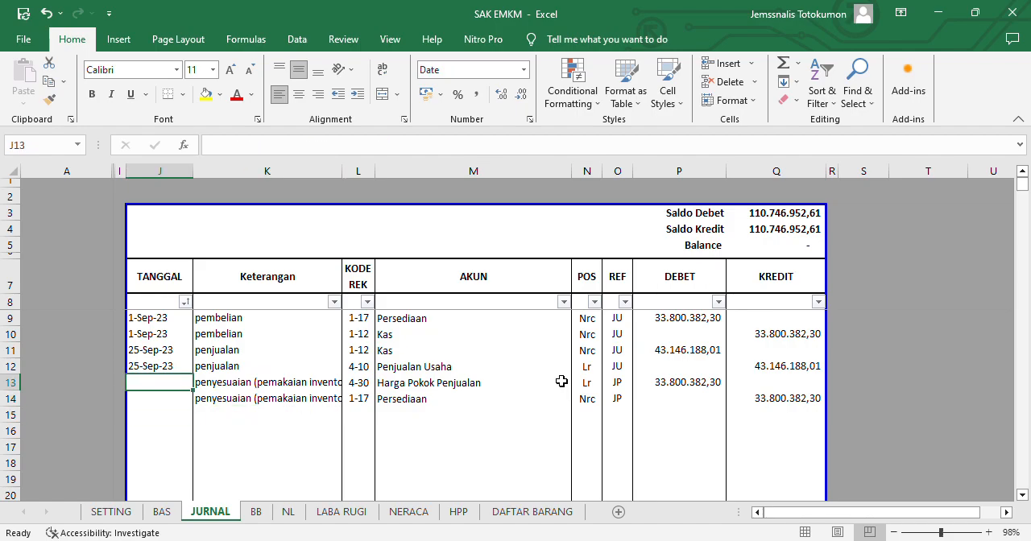
{"action": "type", "text": "30/9"}
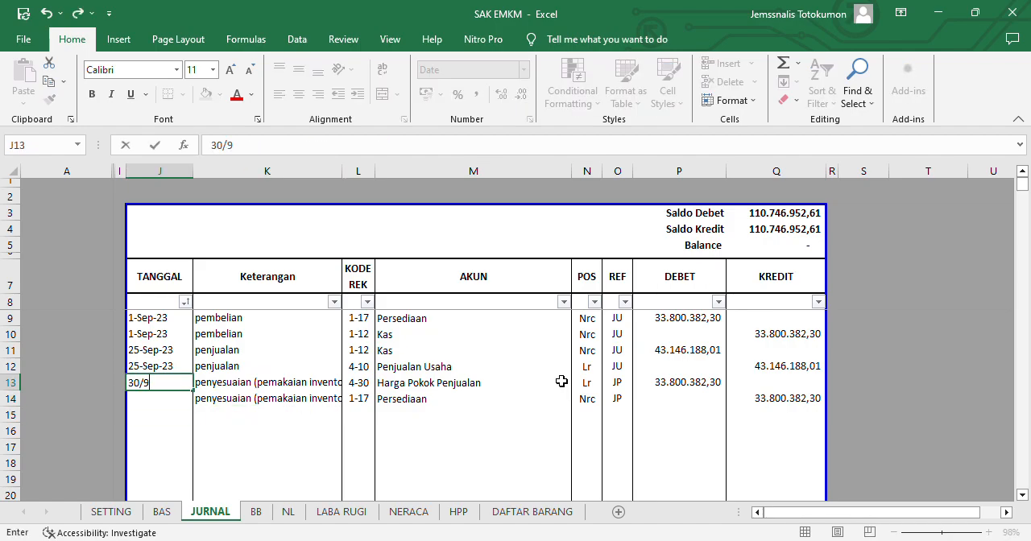
{"action": "key", "text": "BackSpace"}
{"action": "type", "text": "9"}
{"action": "key", "text": "Return"}
{"action": "key", "text": "ctrl+d"}
{"action": "key", "text": "Return"}
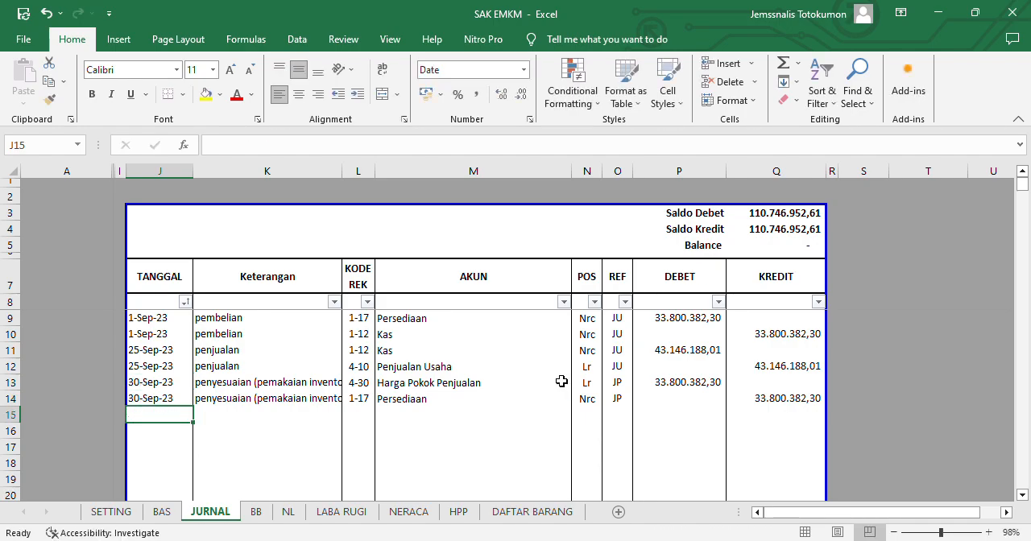
- Examine the Persediaan adjustment and the PENYESUAIAN debit and credit totals on the NL sheet
{"action": "key", "text": "ctrl+Page_Down"}
{"action": "key", "text": "ctrl+Page_Down"}
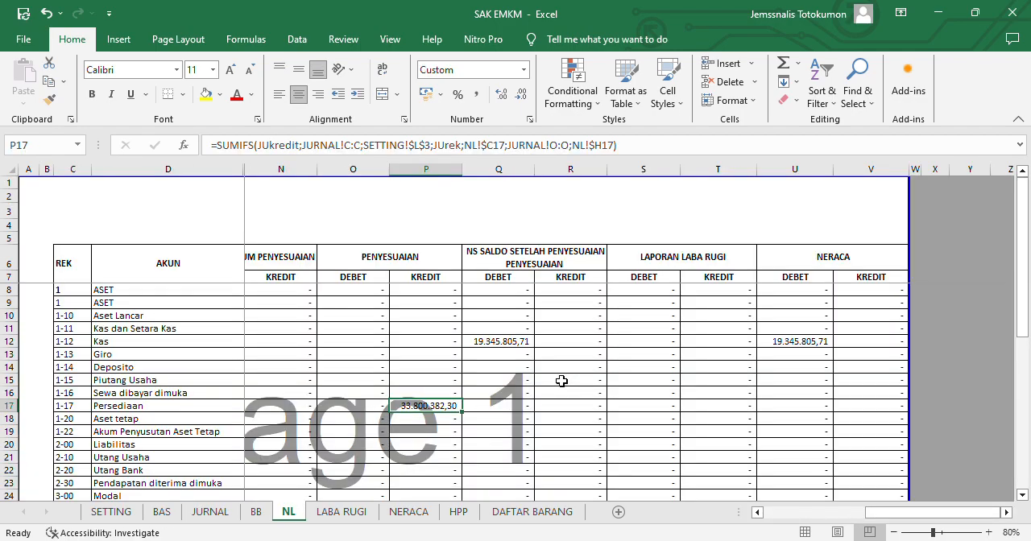
{"action": "key", "text": "Left"}
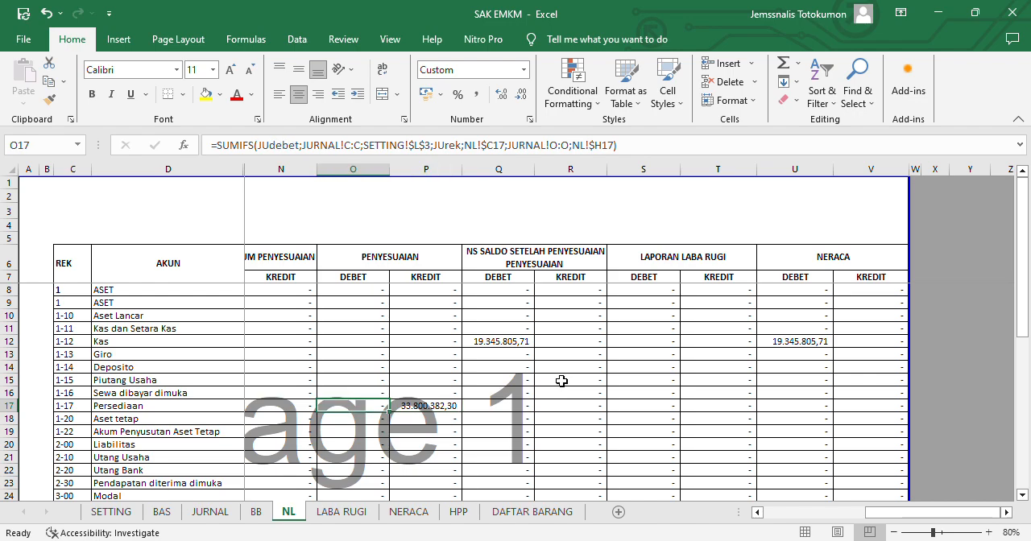
{"action": "key", "text": "ctrl+Down"}
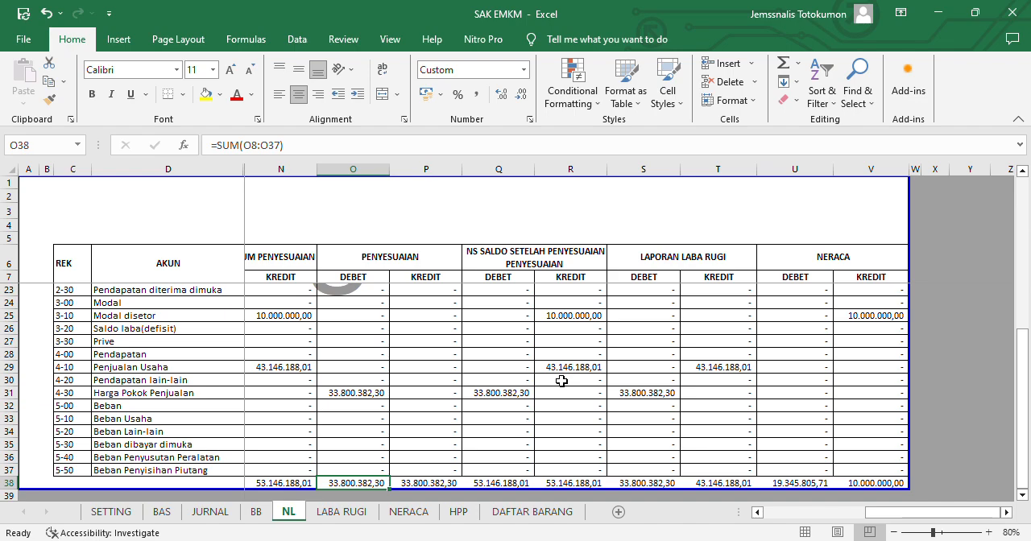
{"action": "key", "text": "Right"}
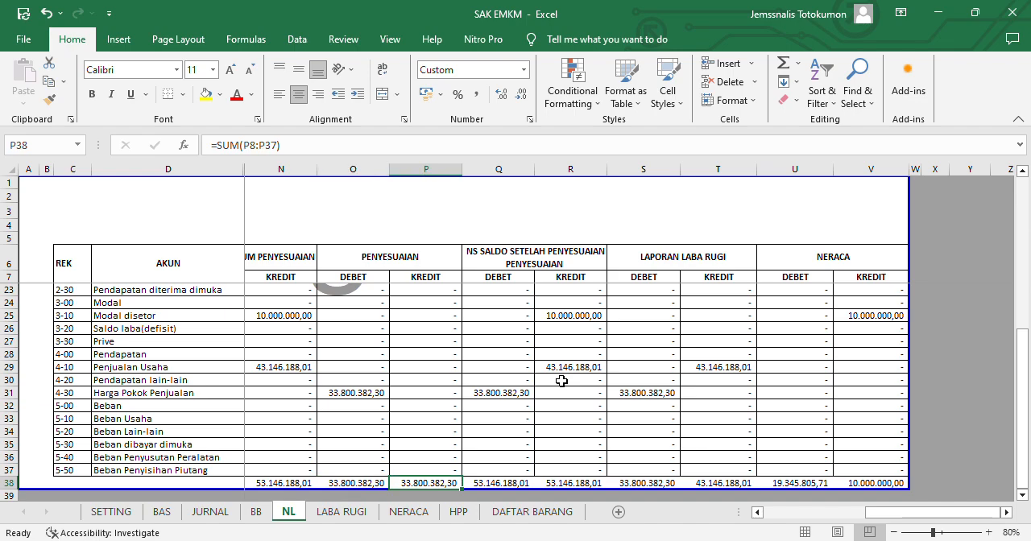
- Review the Harga Pokok Penjualan, Jumlah Pendapatan and Beban lines on the LABA RUGI sheet after the adjustment
{"action": "key", "text": "ctrl+Page_Down"}
{"action": "key", "text": "Up"}
{"action": "key", "text": "Up"}
{"action": "key", "text": "Up"}
{"action": "key", "text": "Up"}
{"action": "key", "text": "Up"}
{"action": "key", "text": "Up"}
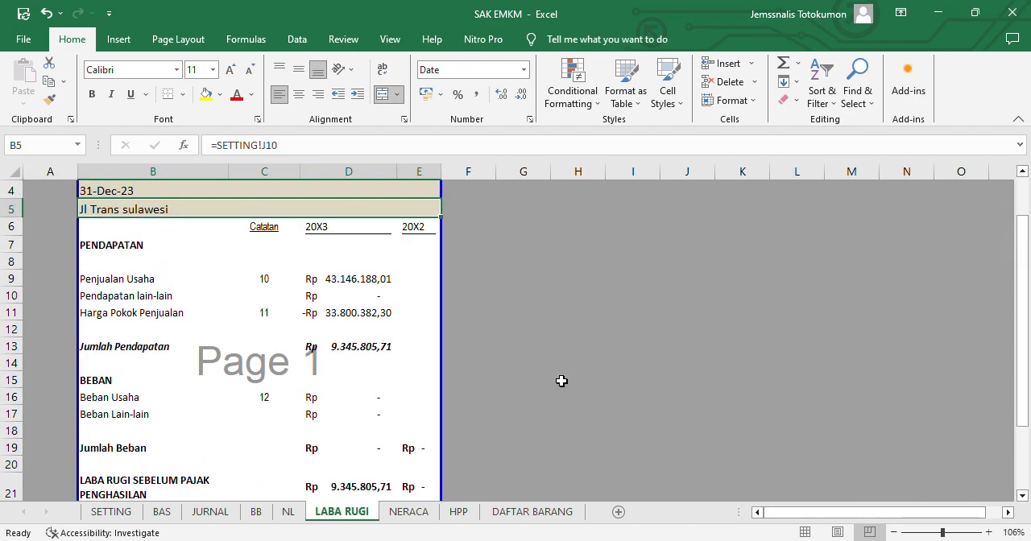
{"action": "key", "text": "Down"}
{"action": "key", "text": "Down"}
{"action": "key", "text": "Down"}
{"action": "key", "text": "Down"}
{"action": "key", "text": "Down"}
{"action": "key", "text": "Down"}
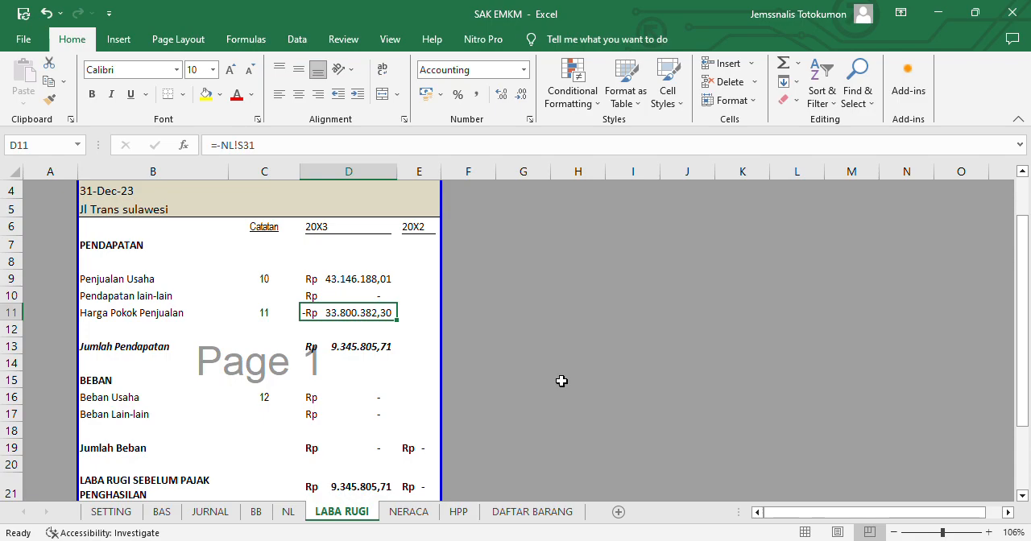
{"action": "key", "text": "Down"}
{"action": "key", "text": "Down"}
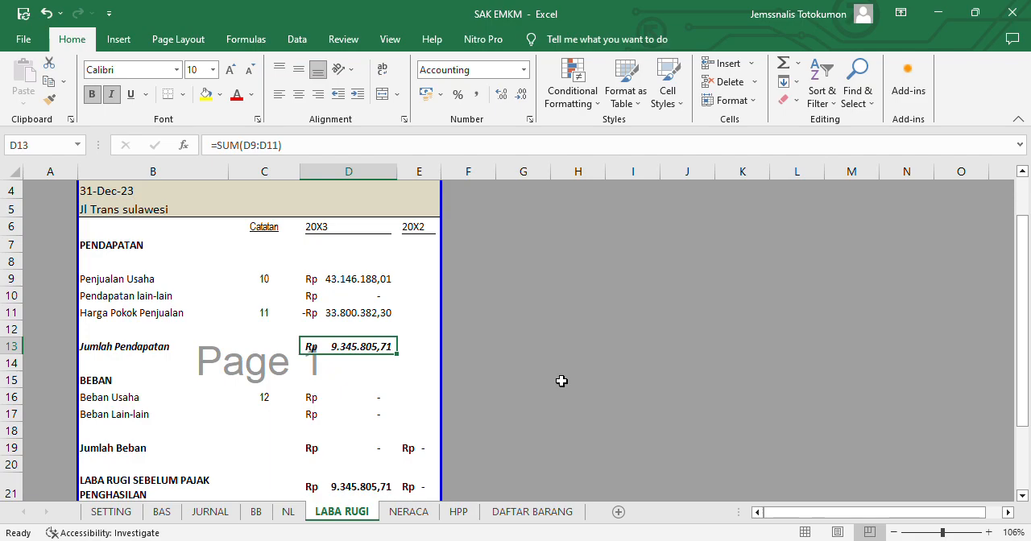
{"action": "key", "text": "Down"}
{"action": "key", "text": "Down"}
{"action": "key", "text": "Down"}
{"action": "key", "text": "Down"}
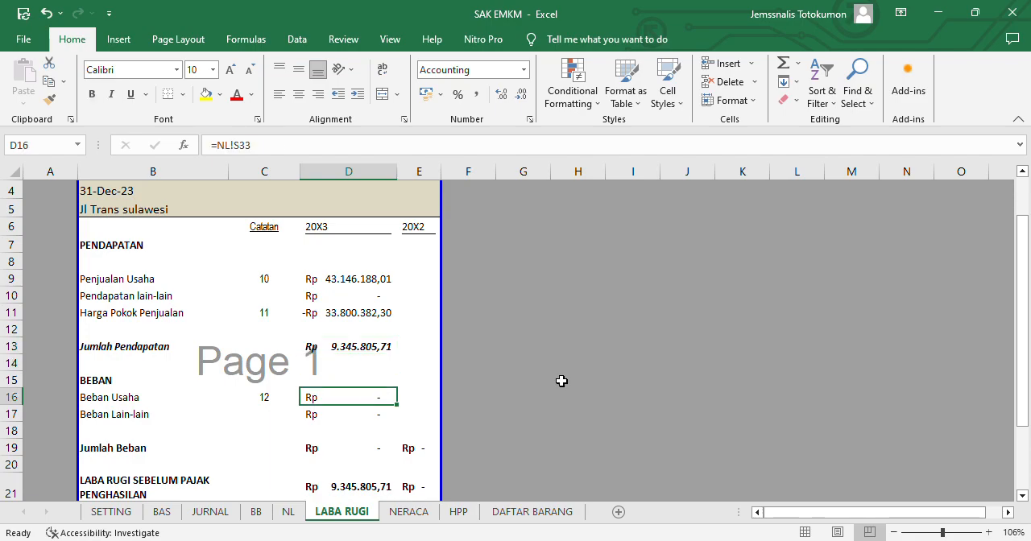
{"action": "key", "text": "Up"}
{"action": "key", "text": "Down"}
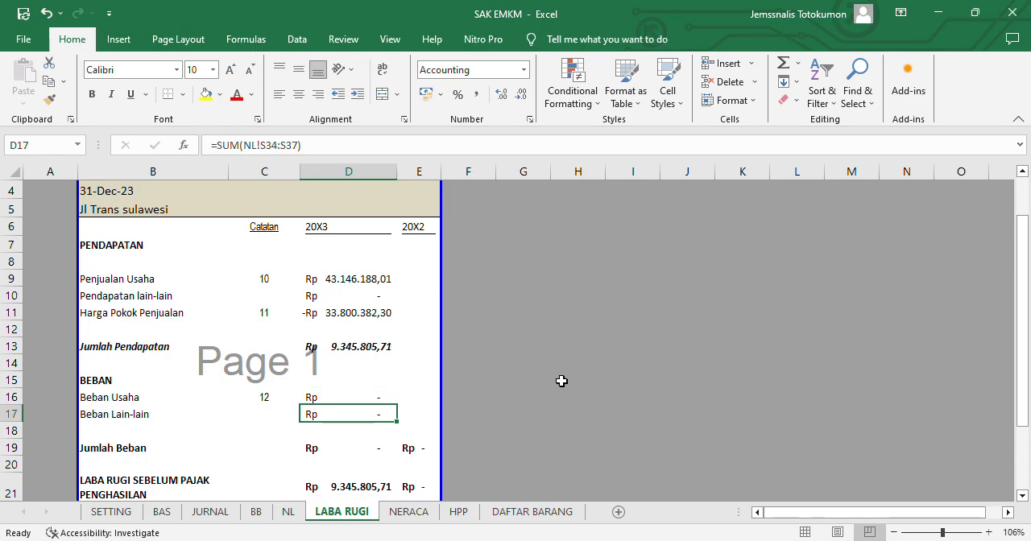
- Review the Kas and Persediaan balances on the NERACA sheet after the adjustment
{"action": "key", "text": "ctrl+Page_Down"}
{"action": "key", "text": "Up"}
{"action": "key", "text": "Up"}
{"action": "key", "text": "Up"}
{"action": "key", "text": "Up"}
{"action": "key", "text": "Up"}
{"action": "key", "text": "Up"}
{"action": "key", "text": "Up"}
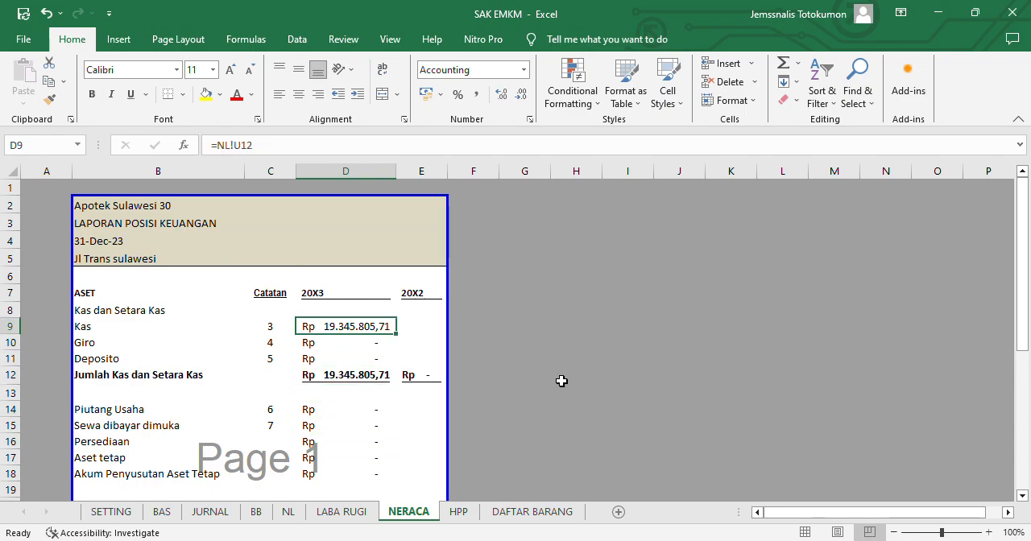
{"action": "key", "text": "Down"}
{"action": "key", "text": "Down"}
{"action": "key", "text": "Down"}
{"action": "key", "text": "Down"}
{"action": "key", "text": "Down"}
{"action": "key", "text": "Down"}
{"action": "key", "text": "Down"}
{"action": "key", "text": "Down"}
{"action": "key", "text": "Down"}
{"action": "key", "text": "Down"}
{"action": "key", "text": "Up"}
{"action": "key", "text": "Up"}
{"action": "key", "text": "Up"}
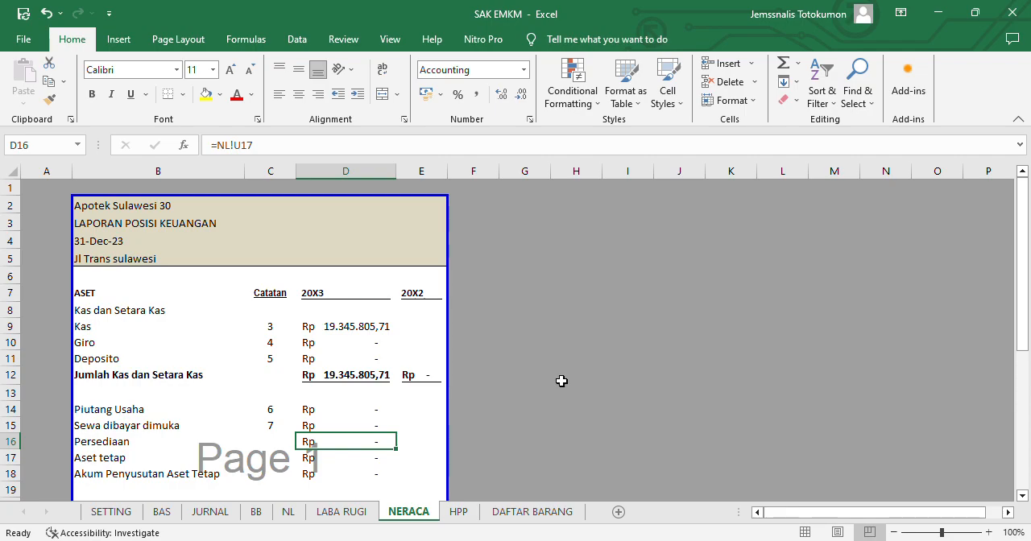
- Enter the formula =J16-G16 in cell J18 of DAFTAR BARANG to subtract the HBA NETTO total from the HJA total
{"action": "key", "text": "ctrl+Page_Down"}
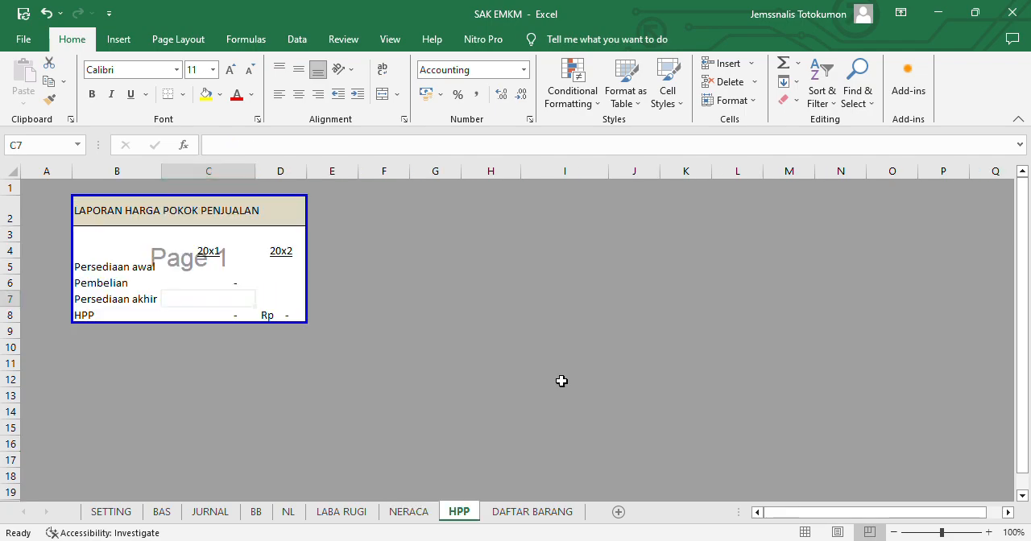
{"action": "key", "text": "ctrl+Page_Down"}
{"action": "key", "text": "Down"}
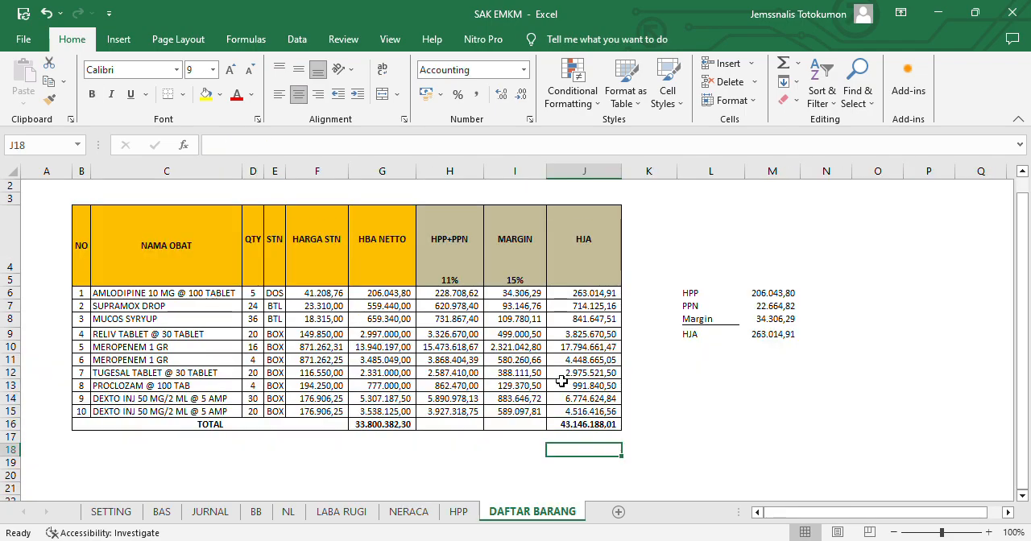
{"action": "type", "text": "="}
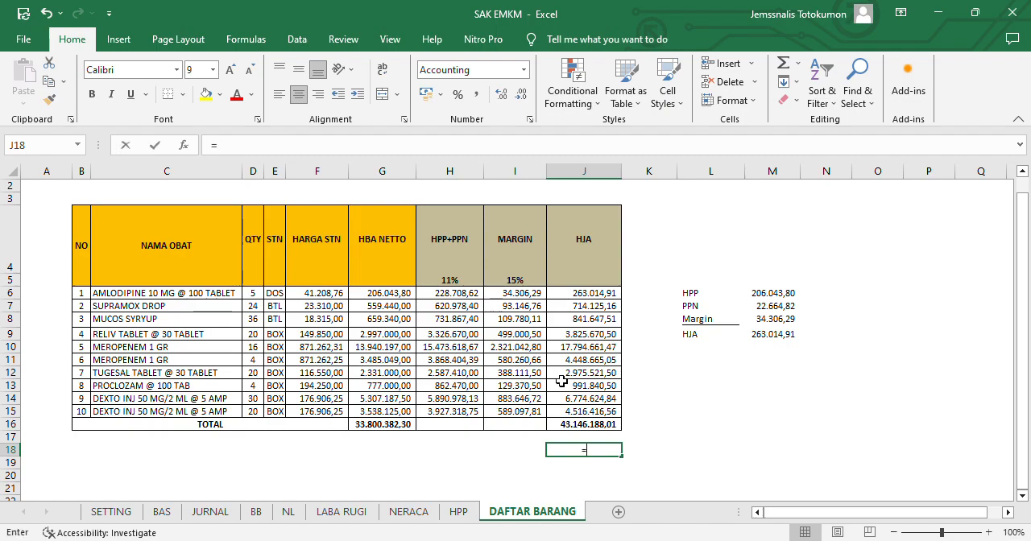
{"action": "key", "text": "Up"}
{"action": "key", "text": "Up"}
{"action": "type", "text": "-"}
{"action": "key", "text": "Left"}
{"action": "key", "text": "Left"}
{"action": "key", "text": "Left"}
{"action": "key", "text": "Up"}
{"action": "key", "text": "Up"}
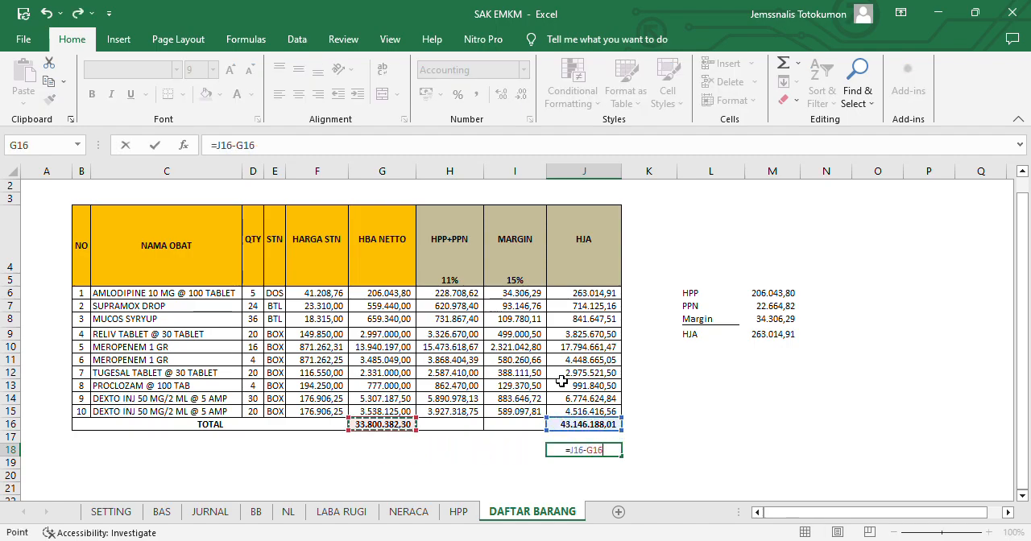
{"action": "key", "text": "Return"}
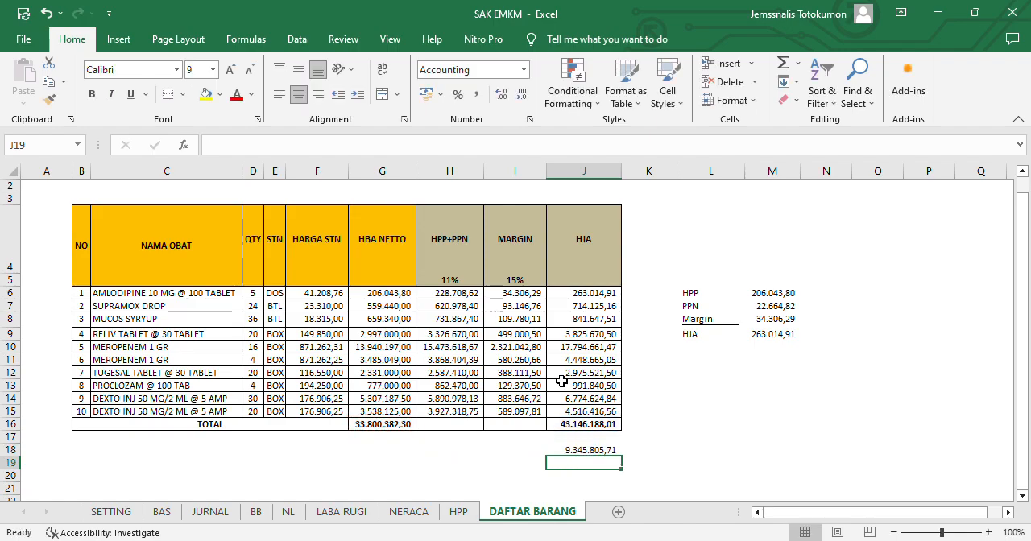
- Enter the formula ='LABA RUGI'!D13 in cell J19 of DAFTAR BARANG to bring in Jumlah Pendapatan
{"action": "type", "text": "="}
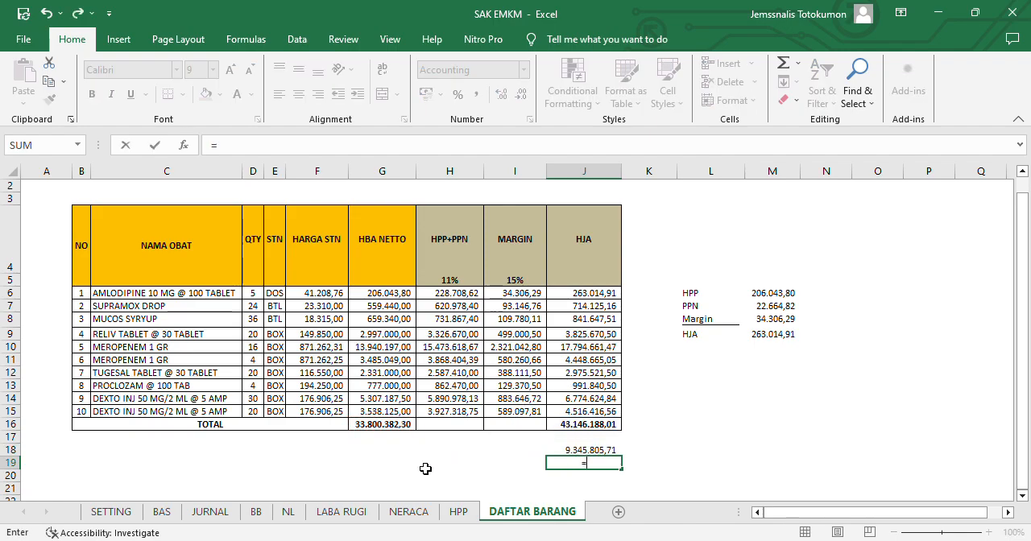
{"action": "left_click", "coordinate": [351, 513]}
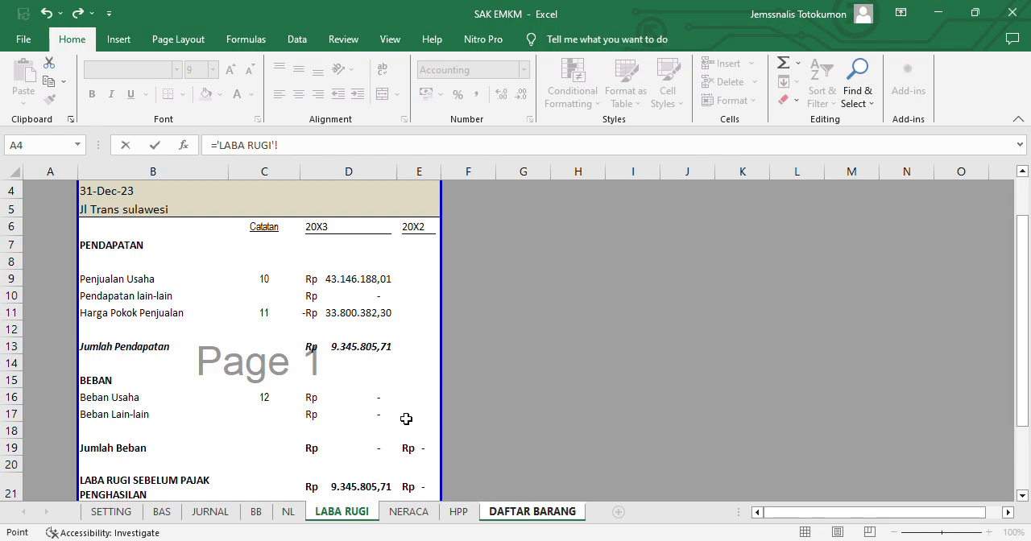
{"action": "left_click", "coordinate": [363, 361]}
{"action": "key", "text": "Up"}
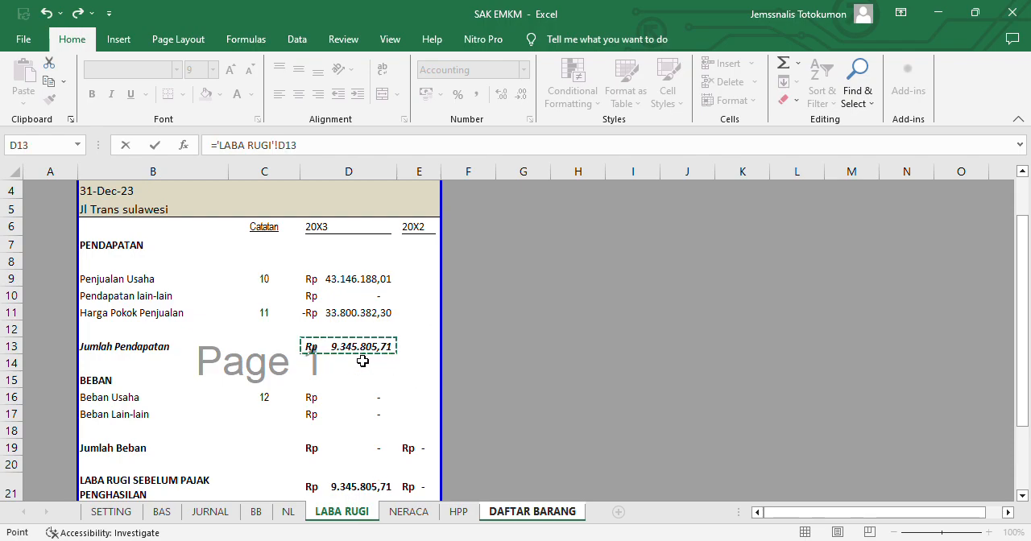
{"action": "key", "text": "Return"}
{"action": "key", "text": "Return"}
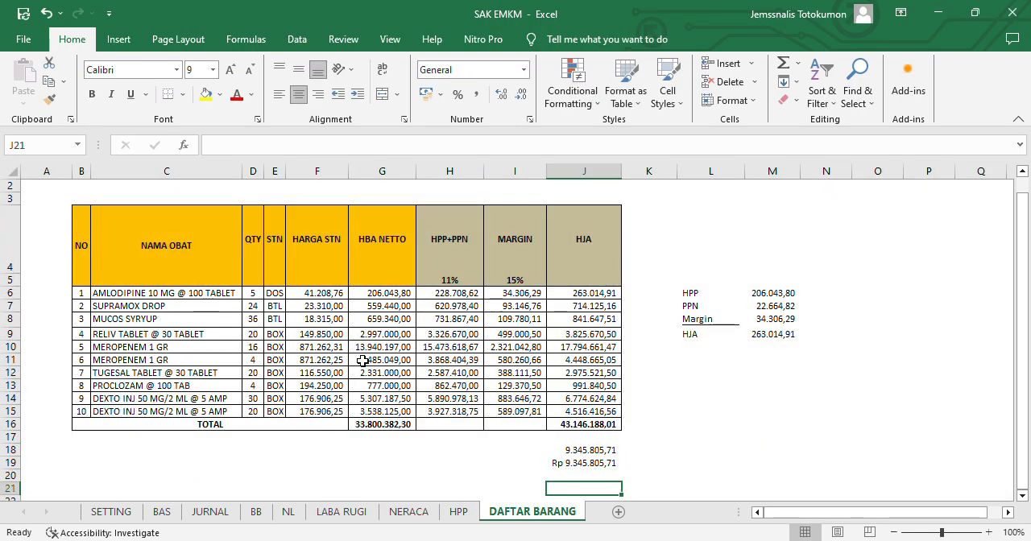
- Compare the margin calculated in J18 with the Jumlah Pendapatan linked in J19
{"action": "key", "text": "Up"}
{"action": "key", "text": "Up"}
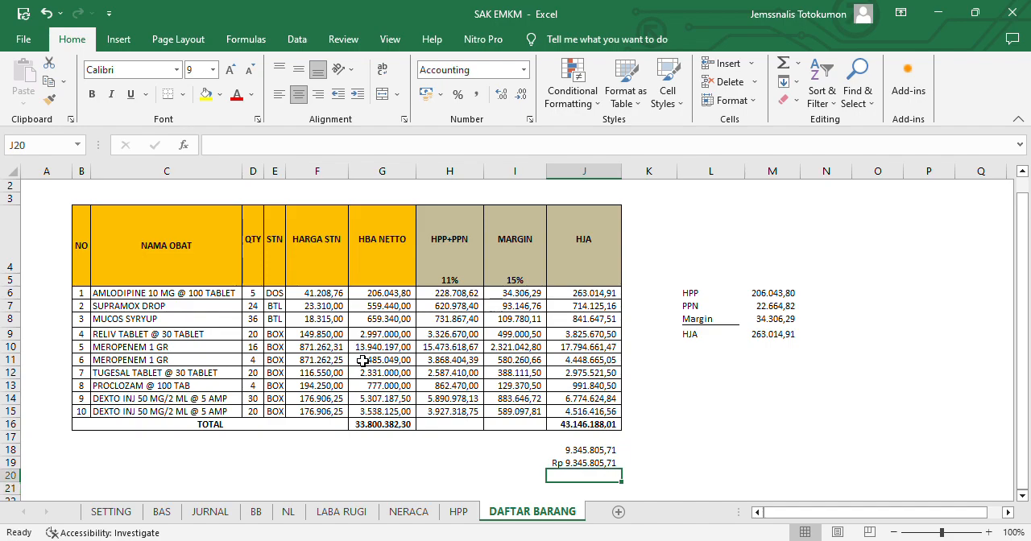
{"action": "key", "text": "Up"}
{"action": "key", "text": "Up"}
{"action": "key", "text": "Up"}
{"action": "key", "text": "Up"}
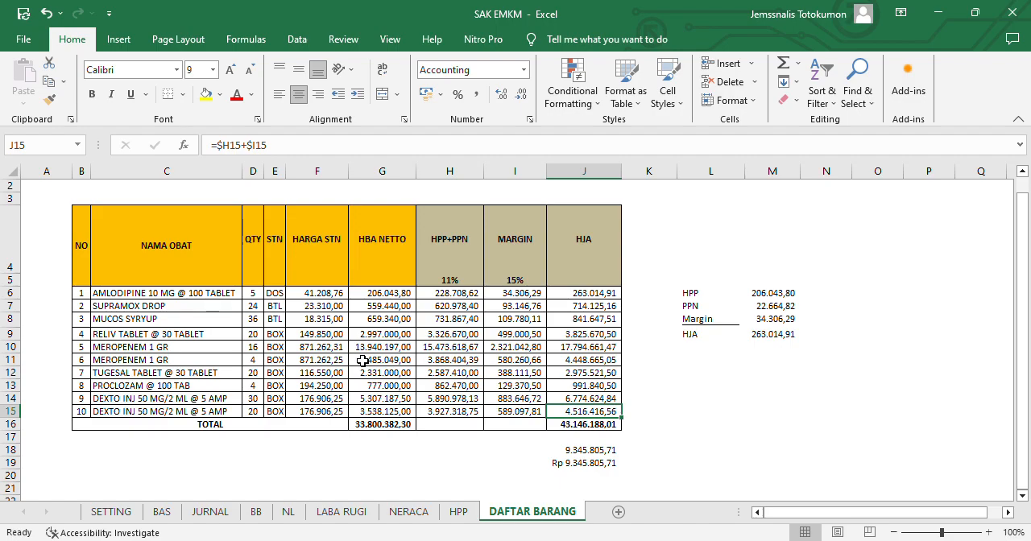
{"action": "key", "text": "Down"}
{"action": "key", "text": "Down"}
{"action": "key", "text": "Down"}
{"action": "key", "text": "Down"}
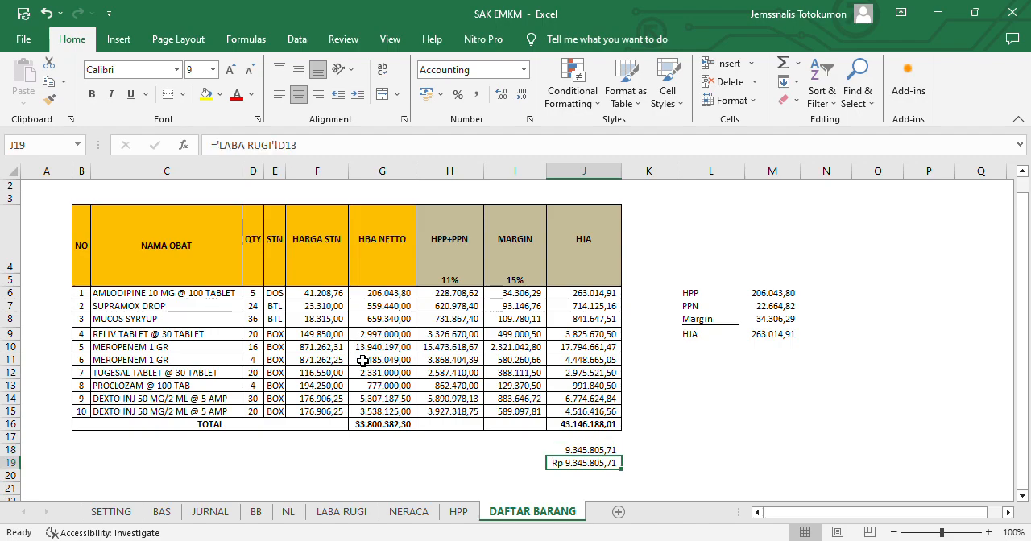